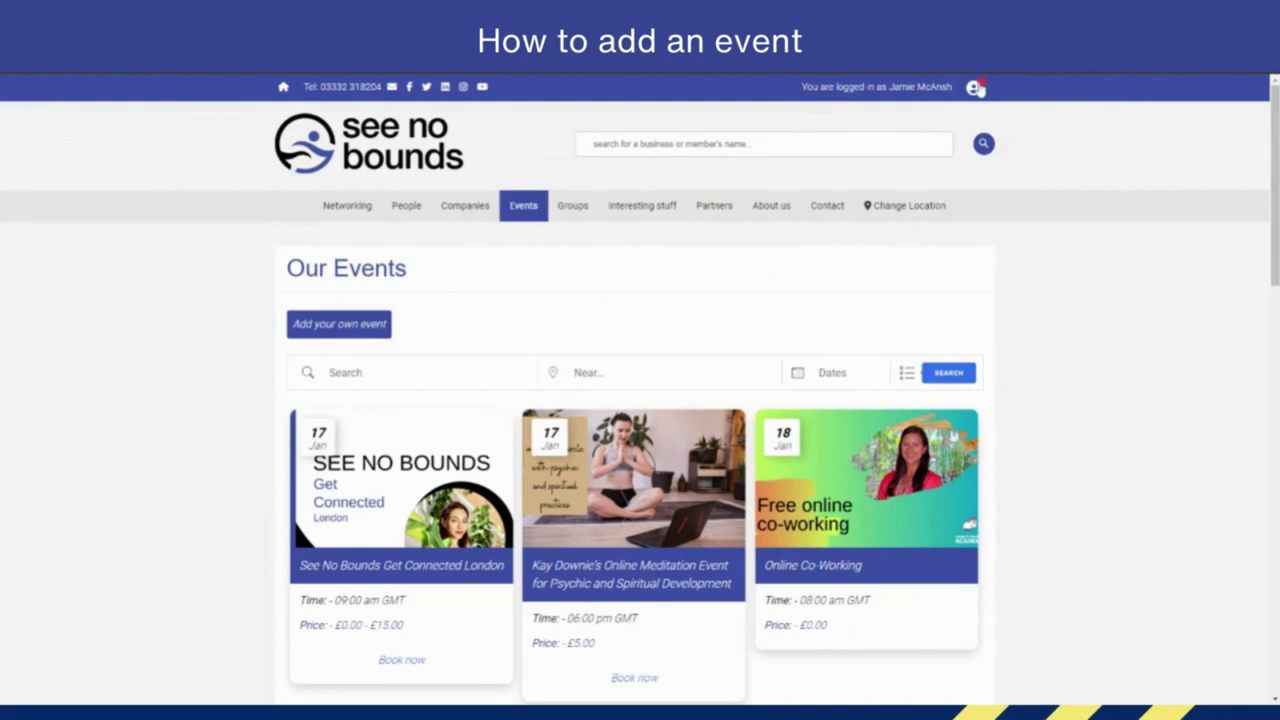
Open a new Add Event form from the account's Your Events page.
click(976, 90)
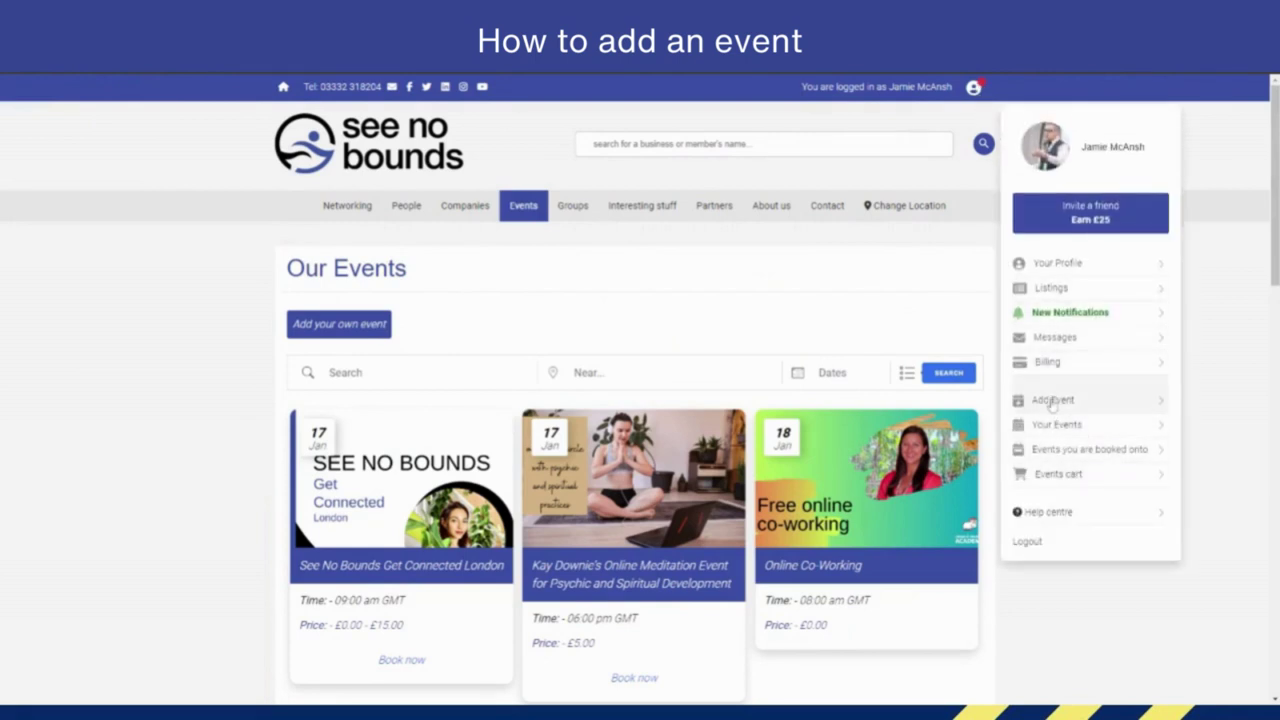
click(1052, 401)
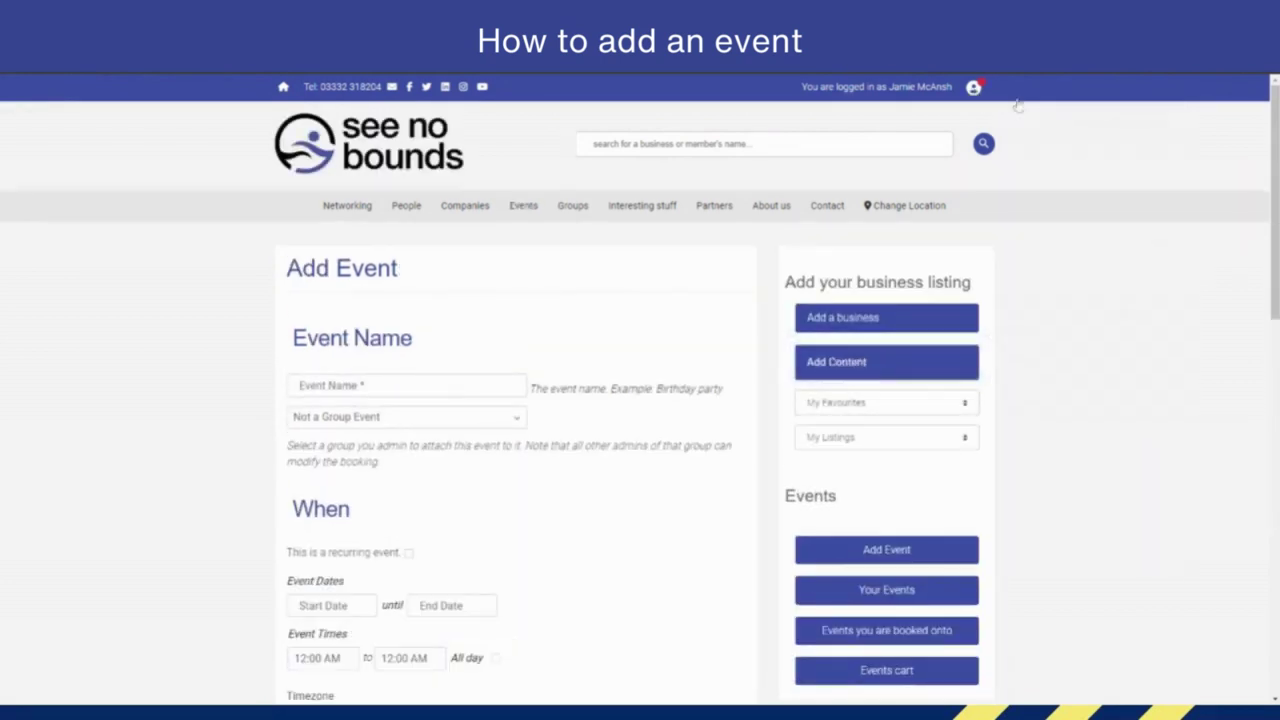
click(973, 88)
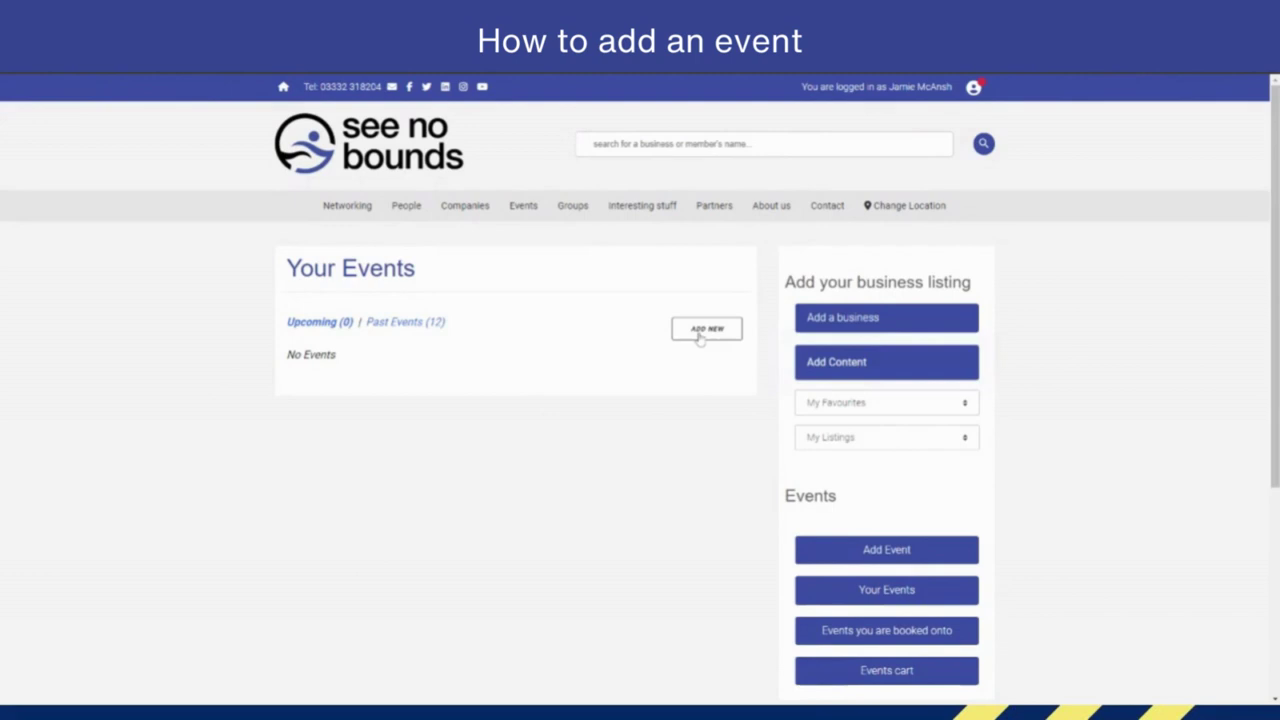
click(700, 338)
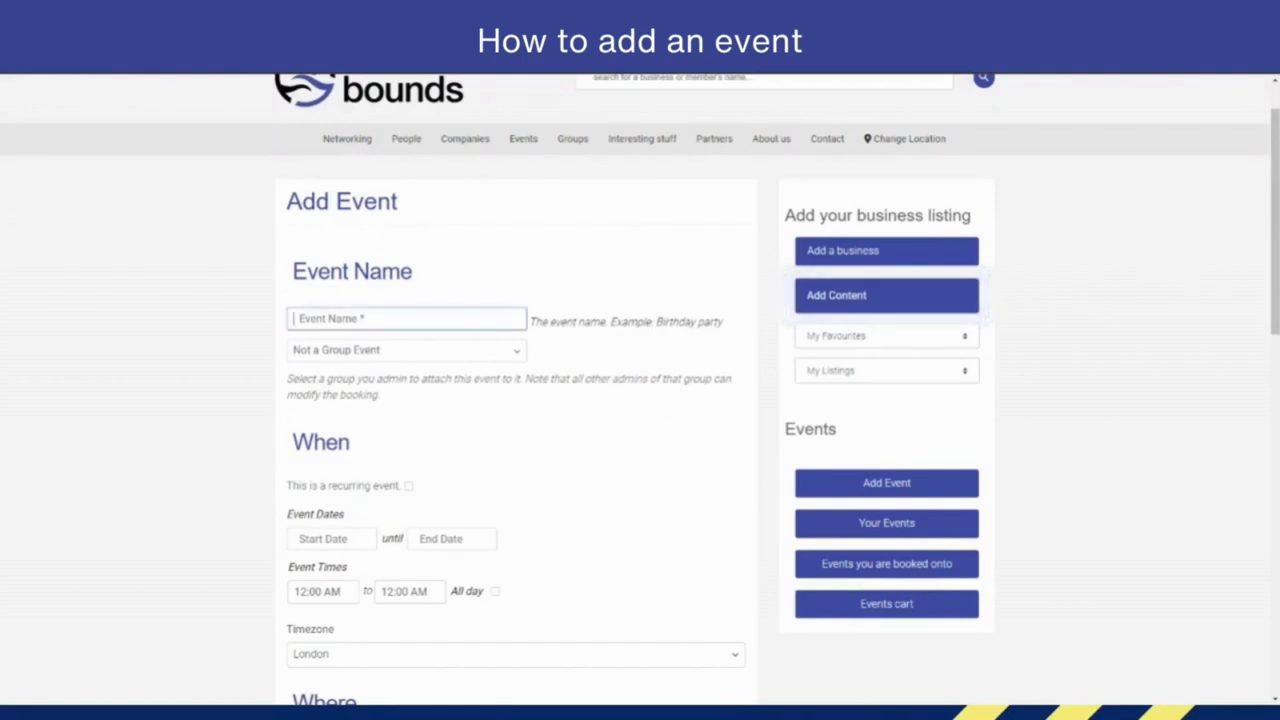
Name the event "test" and keep it as Not a Group Event.
text(test)
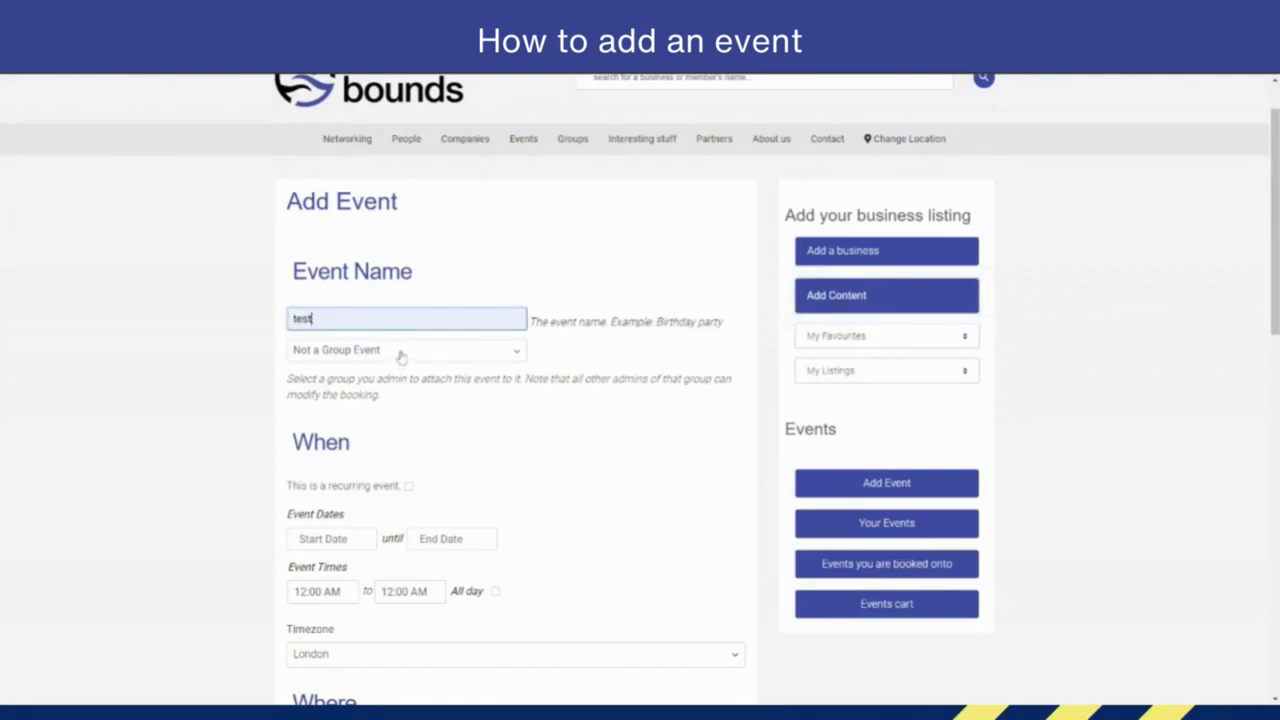
click(432, 354)
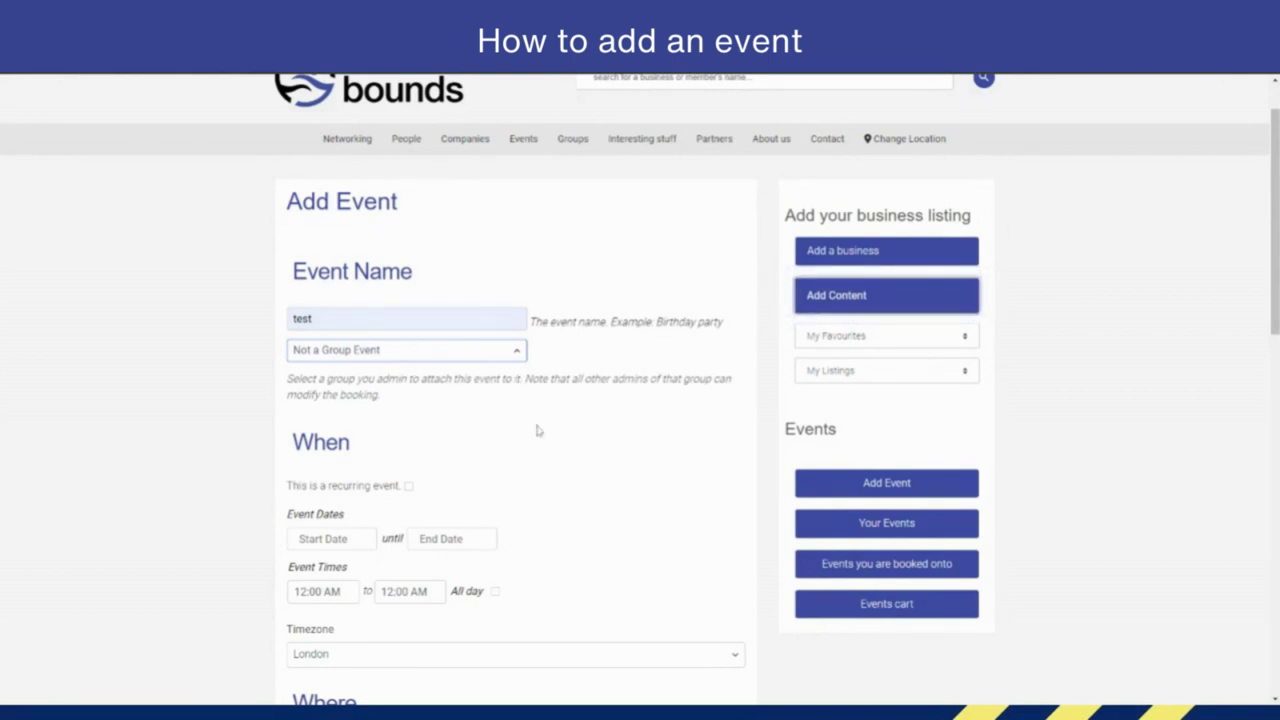
Set the event's start and end dates to 17/01/2024 and its end time to 1:15 AM.
scroll(544, 426, down, 3)
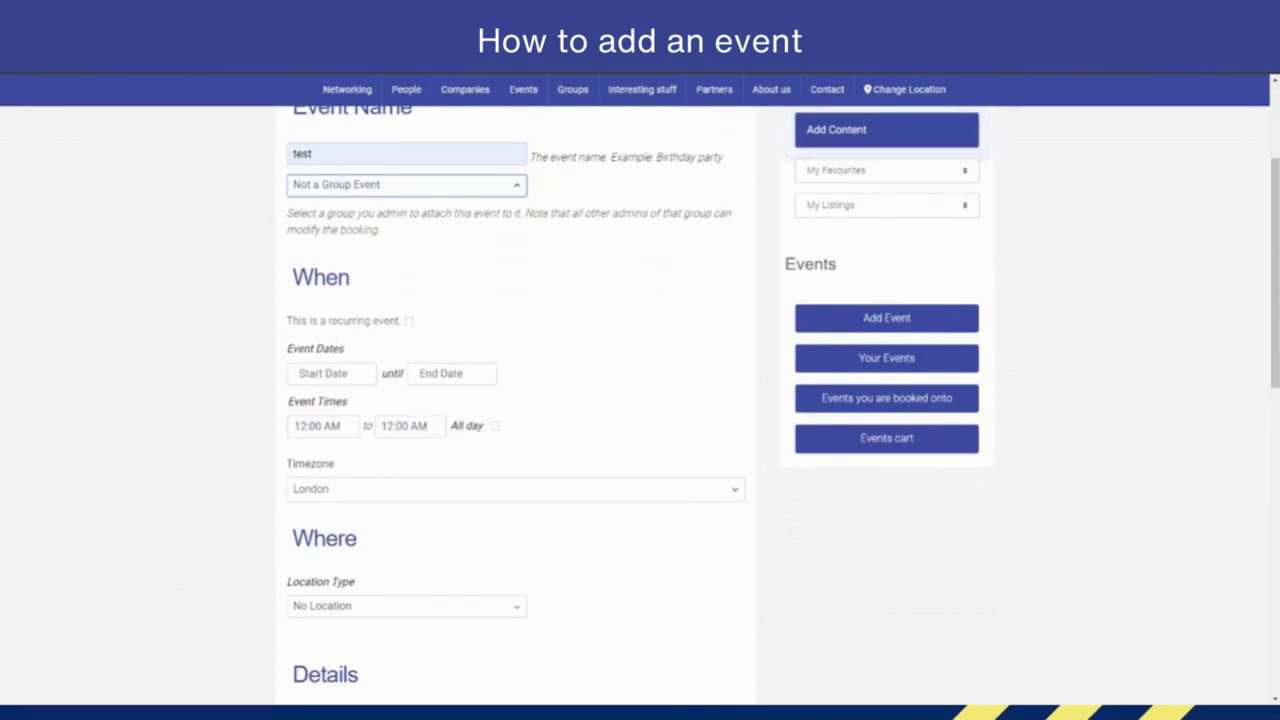
click(323, 373)
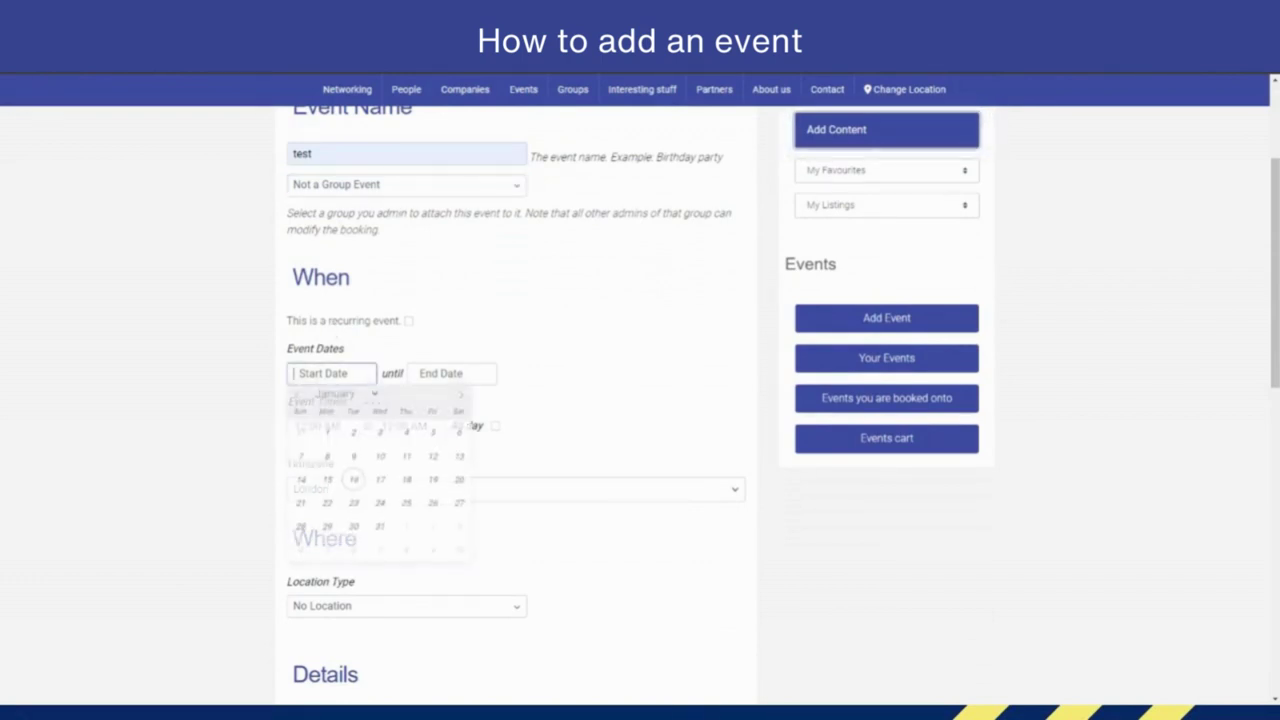
click(379, 482)
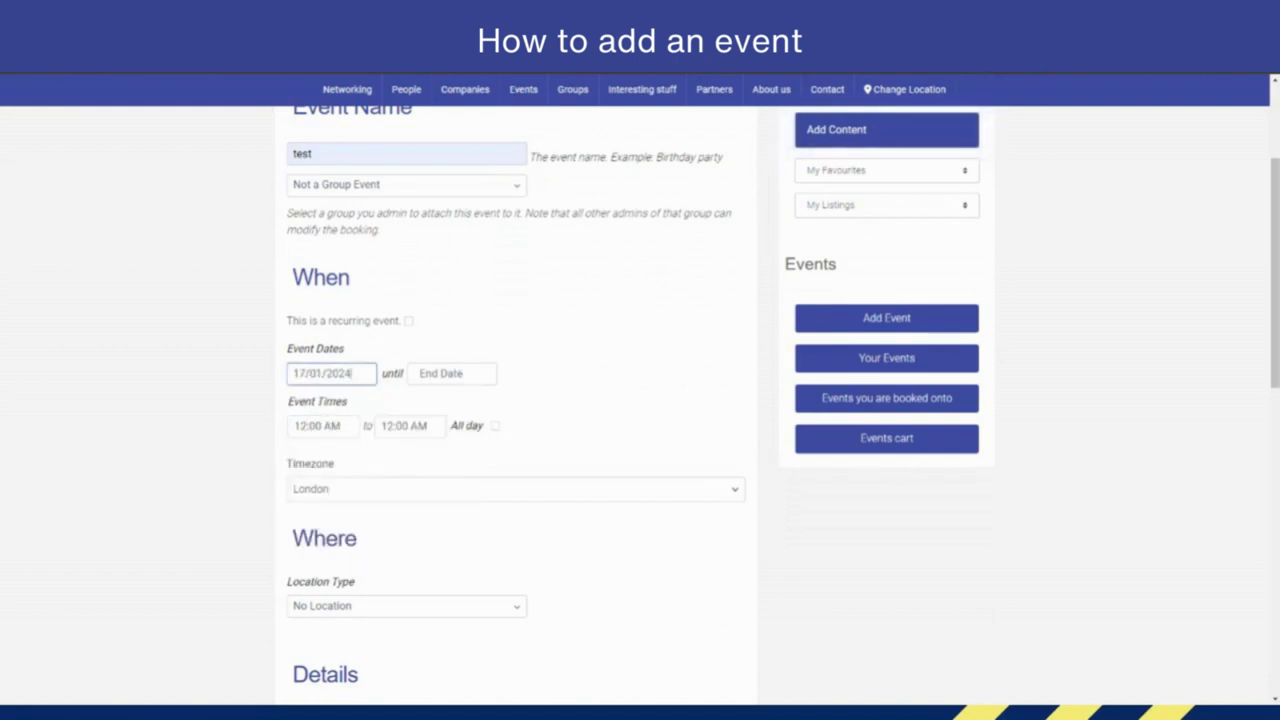
click(452, 373)
click(501, 483)
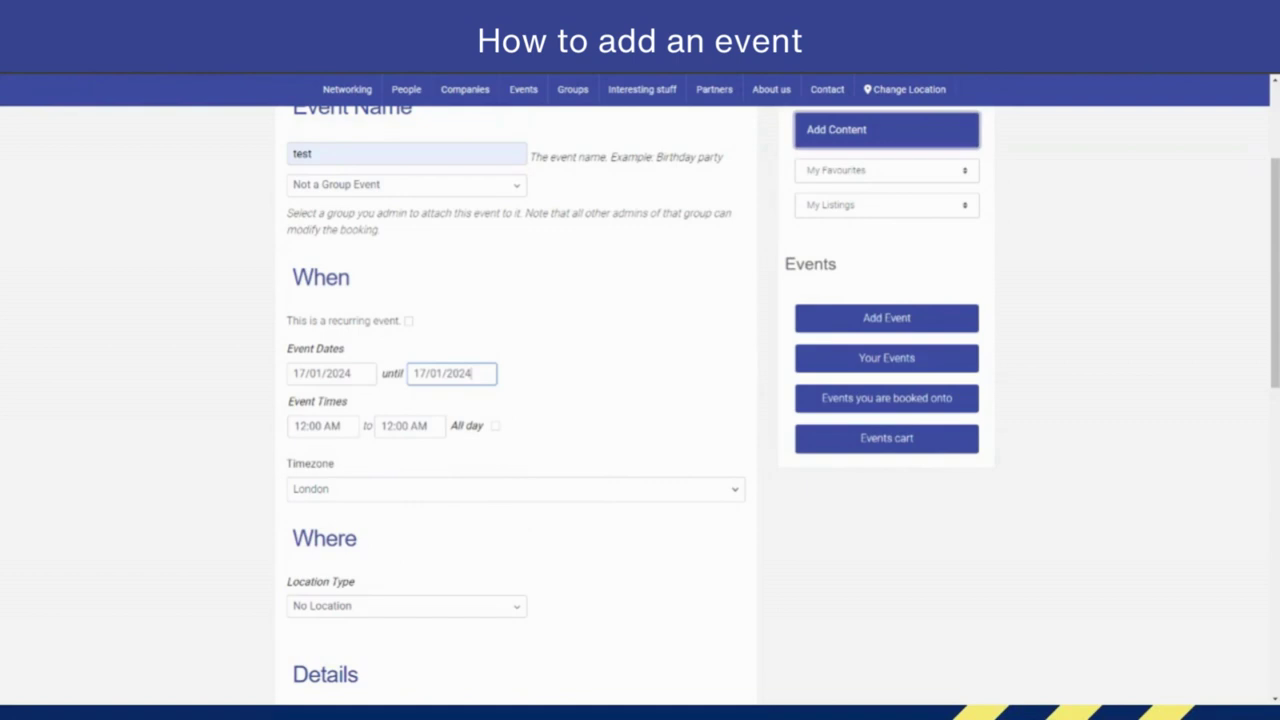
click(404, 425)
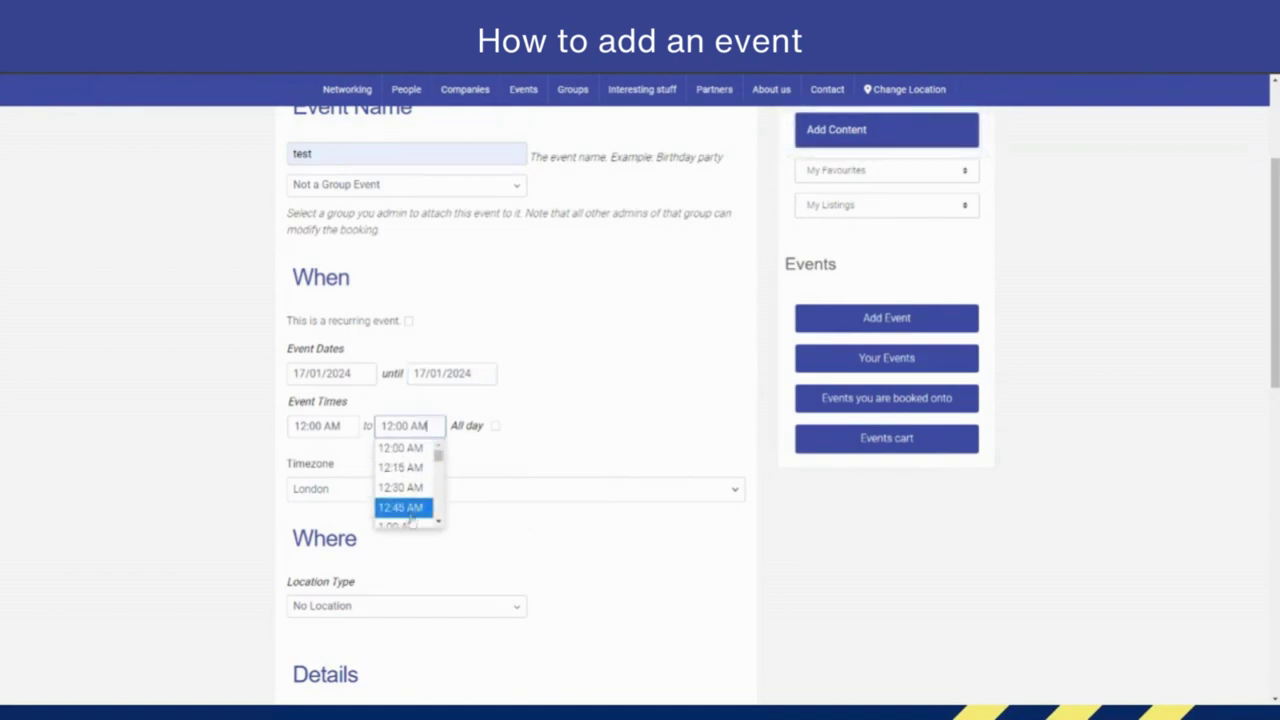
scroll(410, 505, down, 1)
click(410, 488)
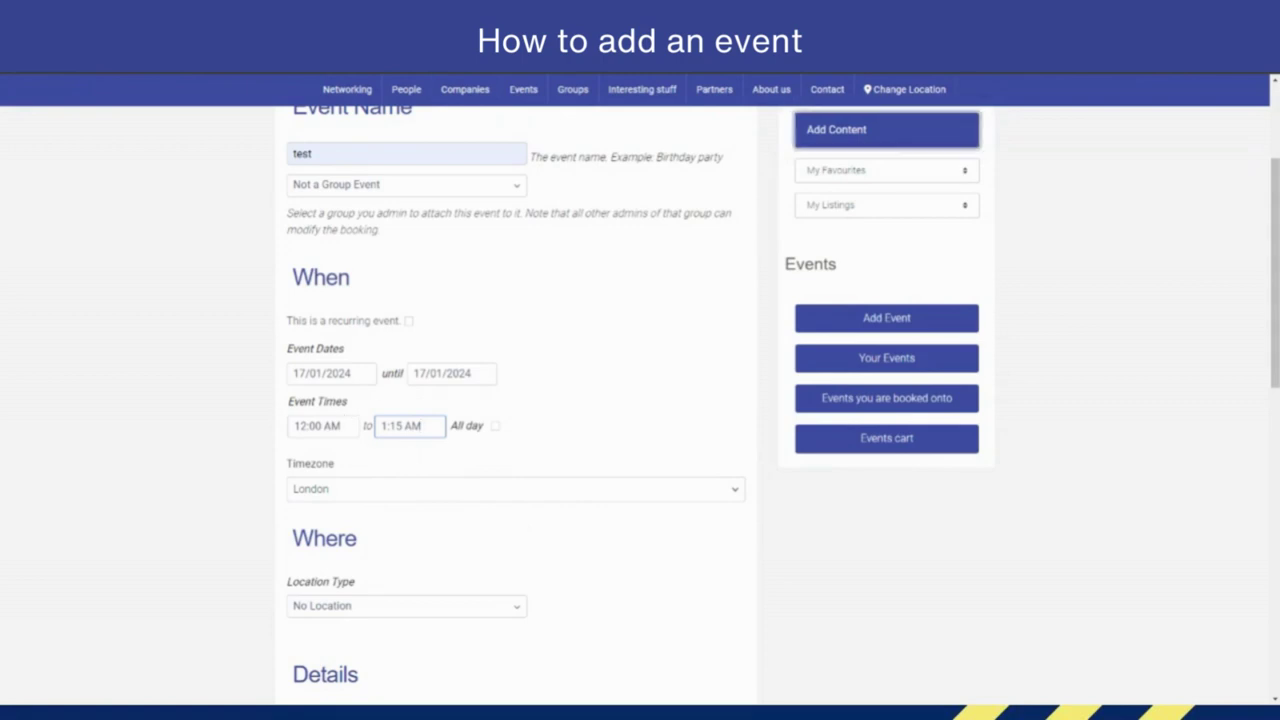
Preview the address fields of the Physical Location type and switch the location type back to No Location.
scroll(590, 378, down, 1)
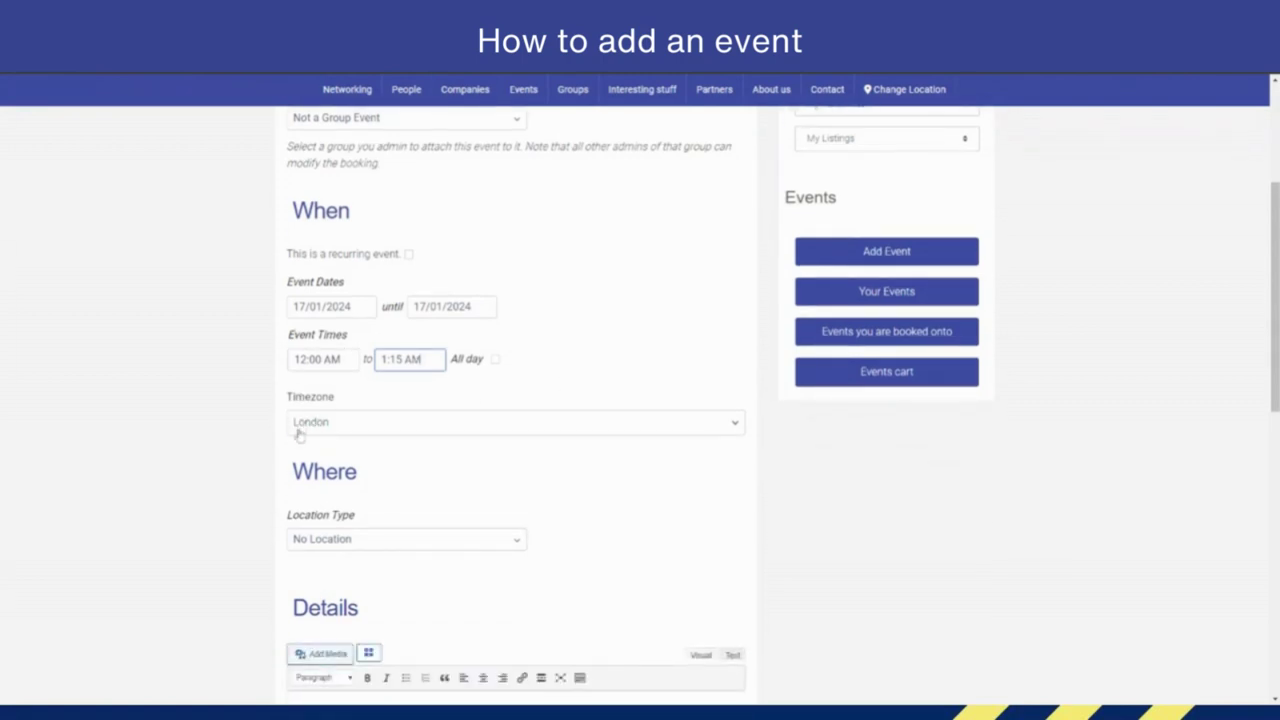
scroll(398, 420, down, 1)
scroll(404, 452, down, 1)
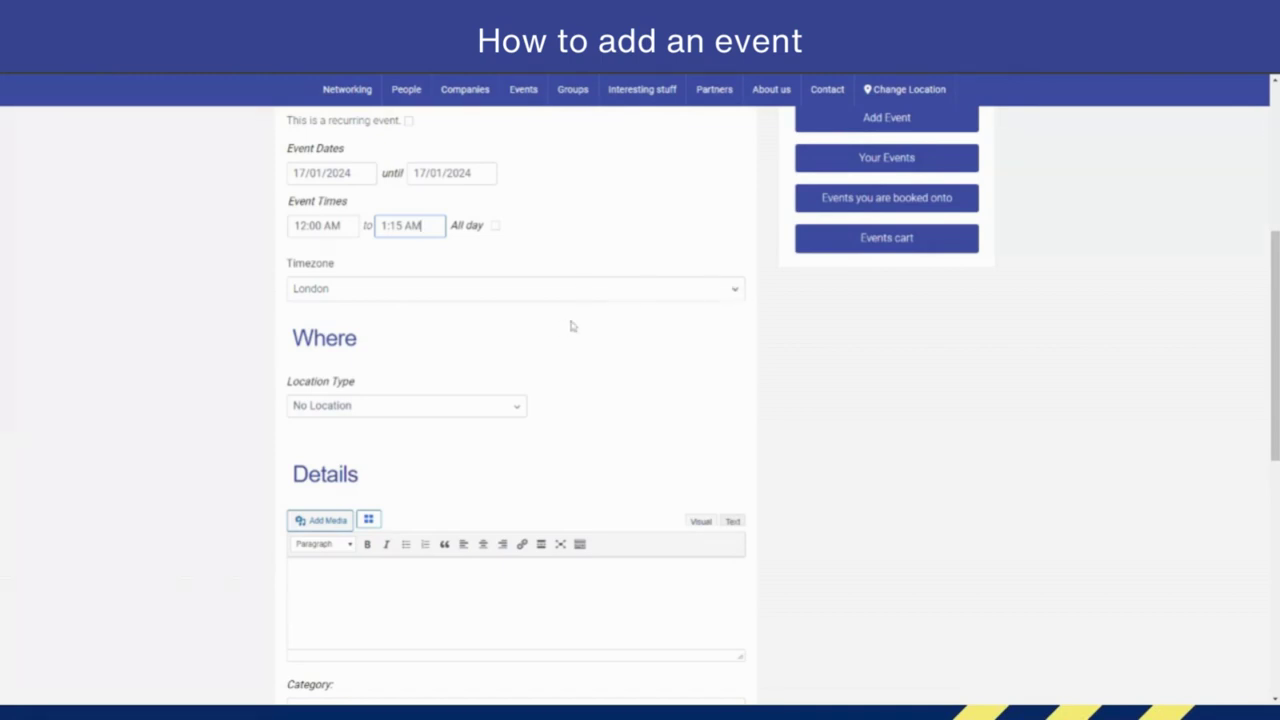
scroll(571, 326, down, 1)
click(508, 342)
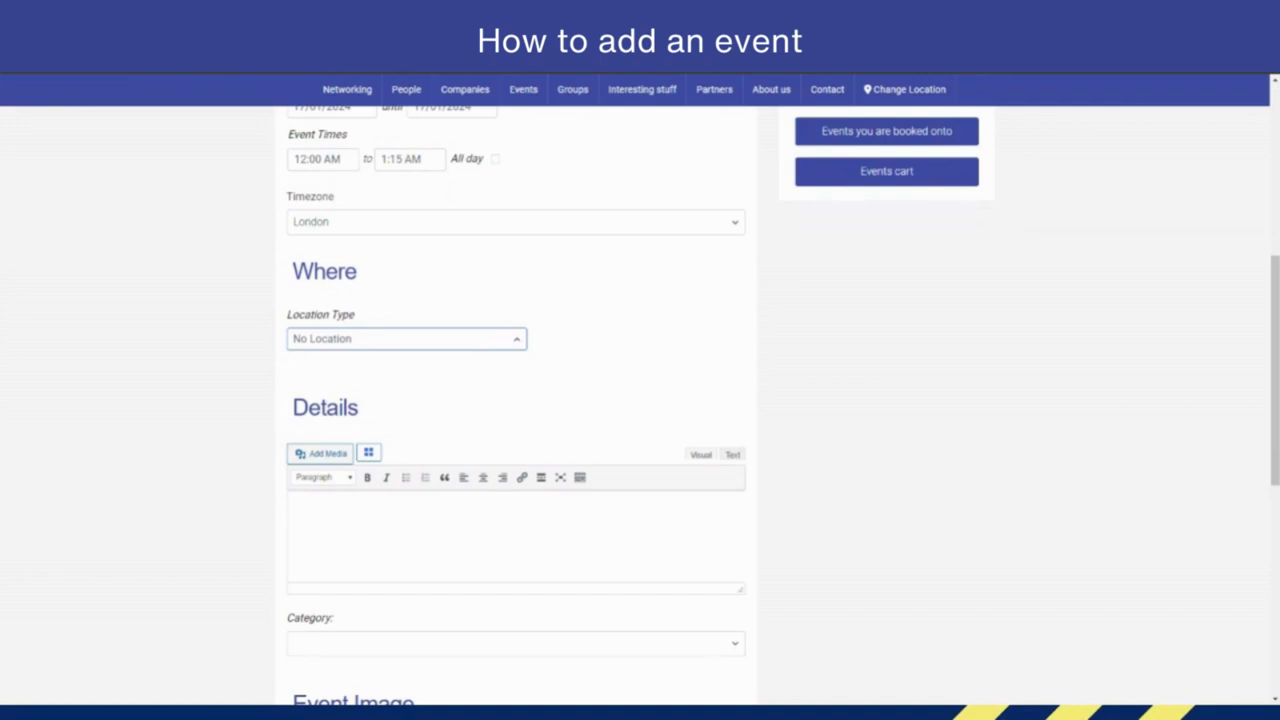
click(409, 366)
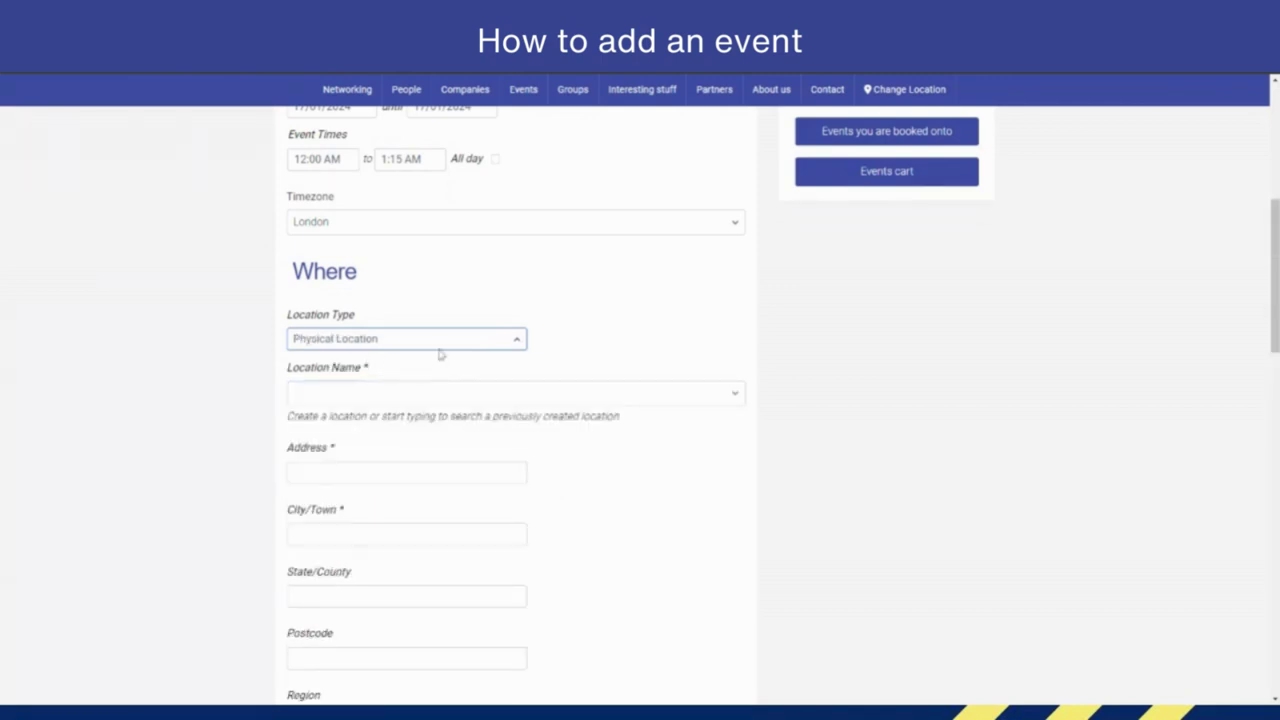
scroll(466, 447, down, 4)
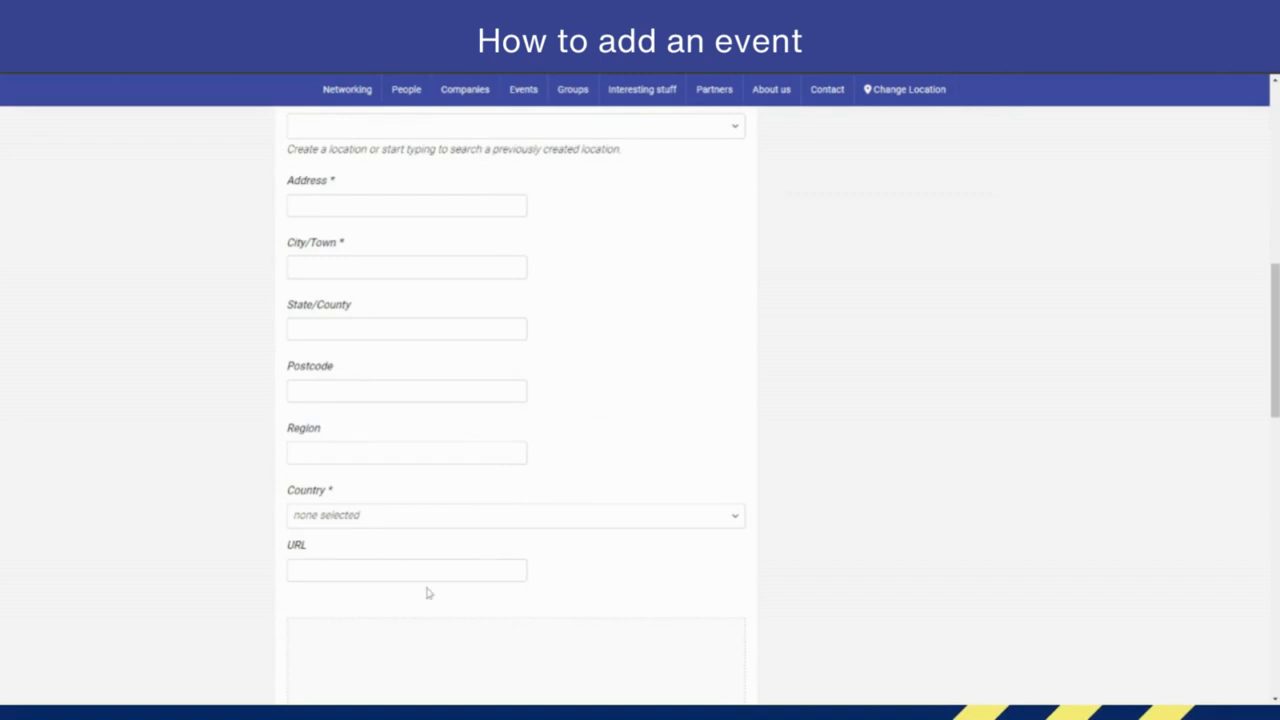
scroll(508, 409, up, 3)
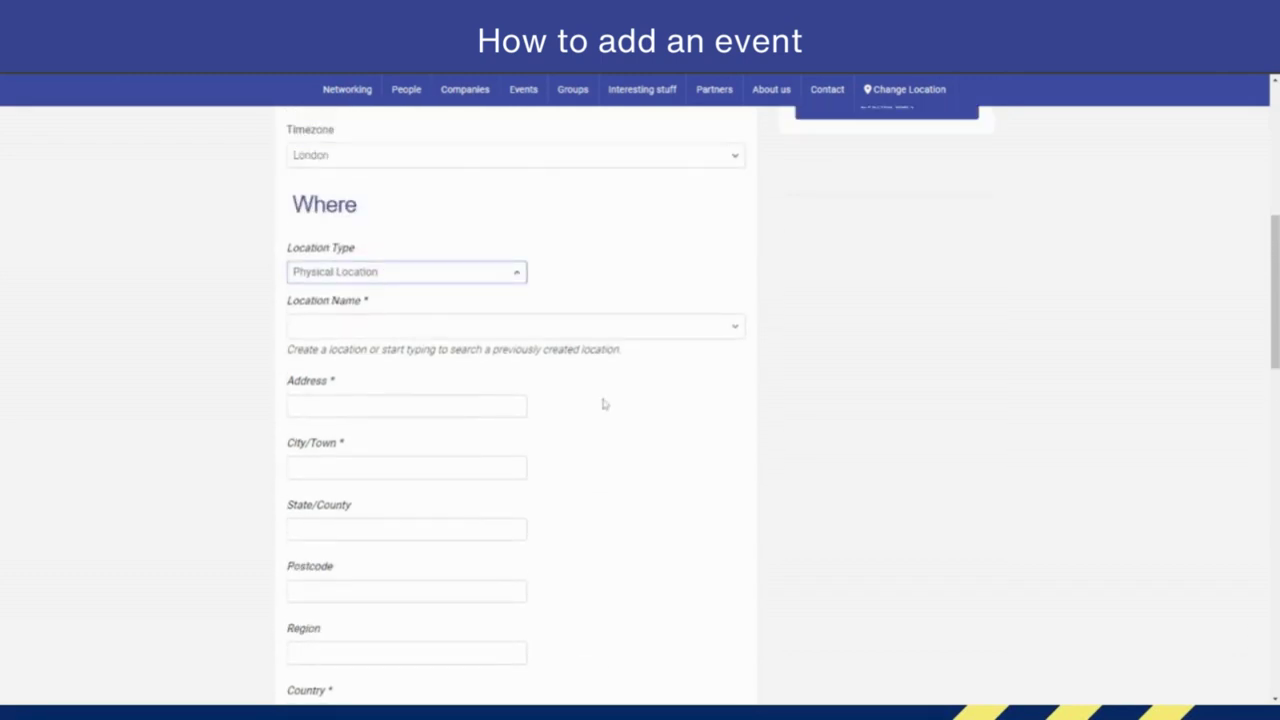
scroll(603, 404, down, 2)
scroll(603, 404, down, 2)
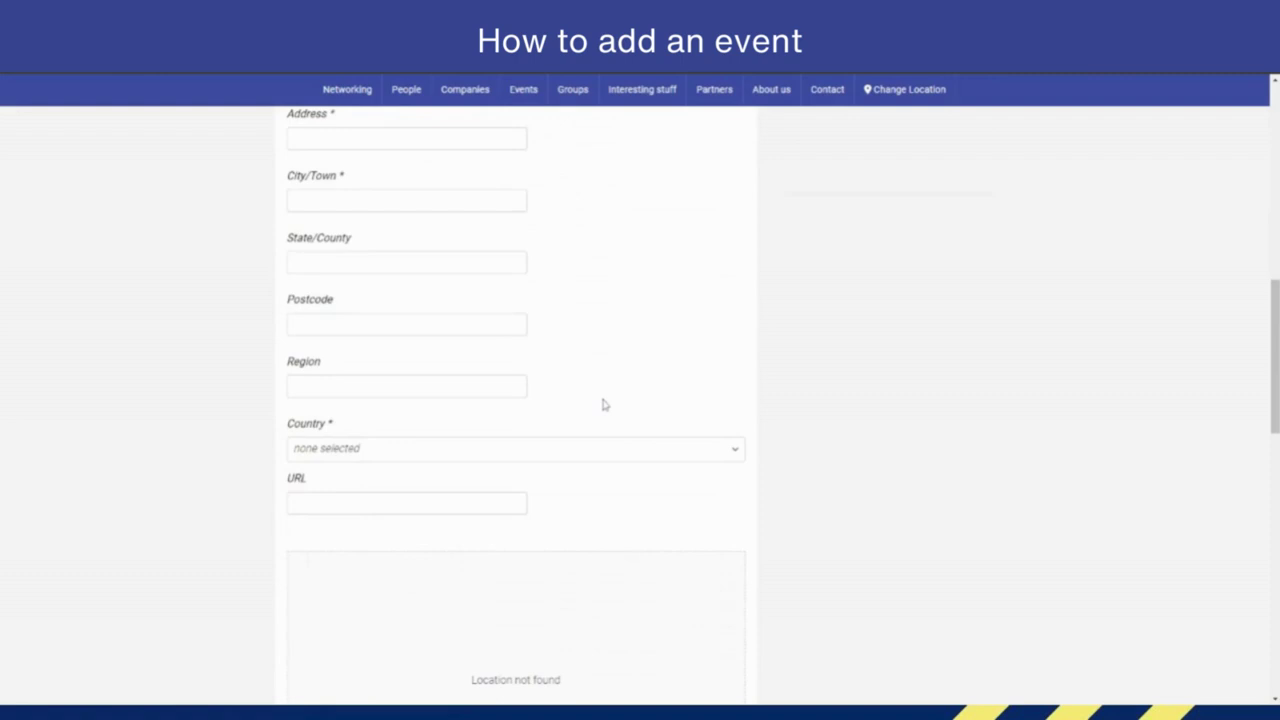
scroll(603, 404, down, 2)
scroll(603, 404, up, 6)
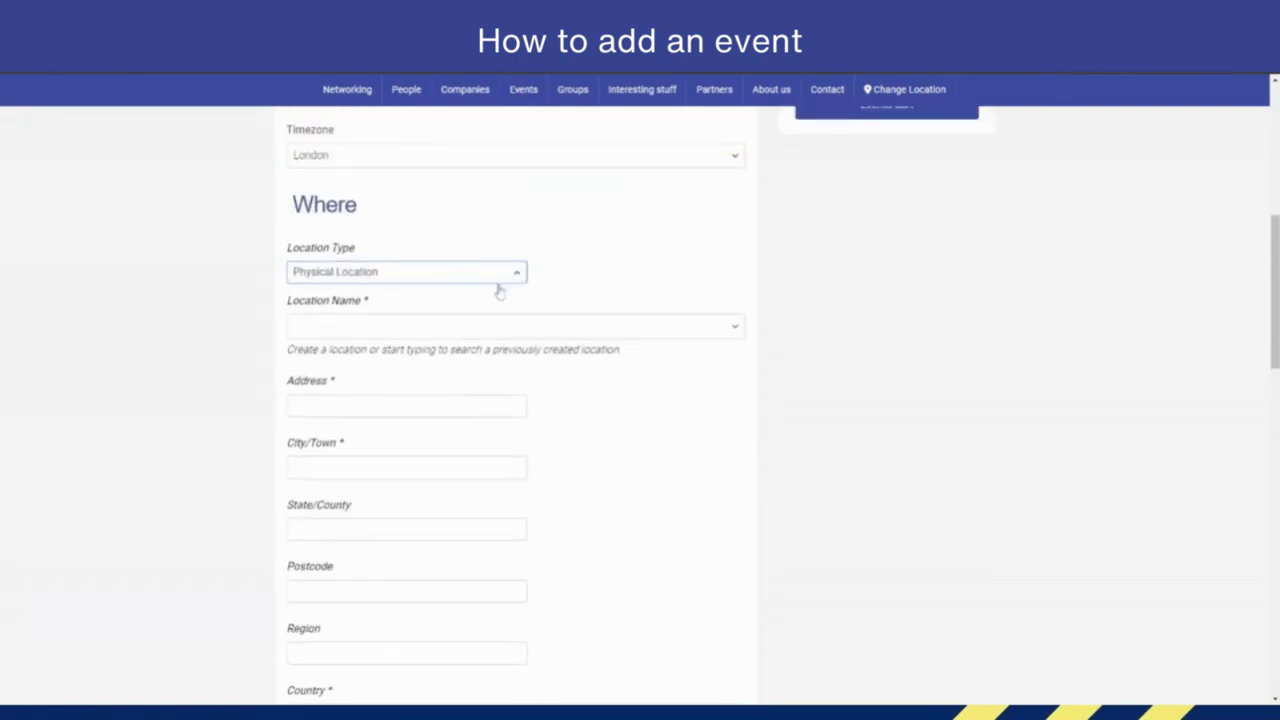
click(362, 296)
Enter "details" as the event's description in the Details editor.
scroll(502, 329, down, 2)
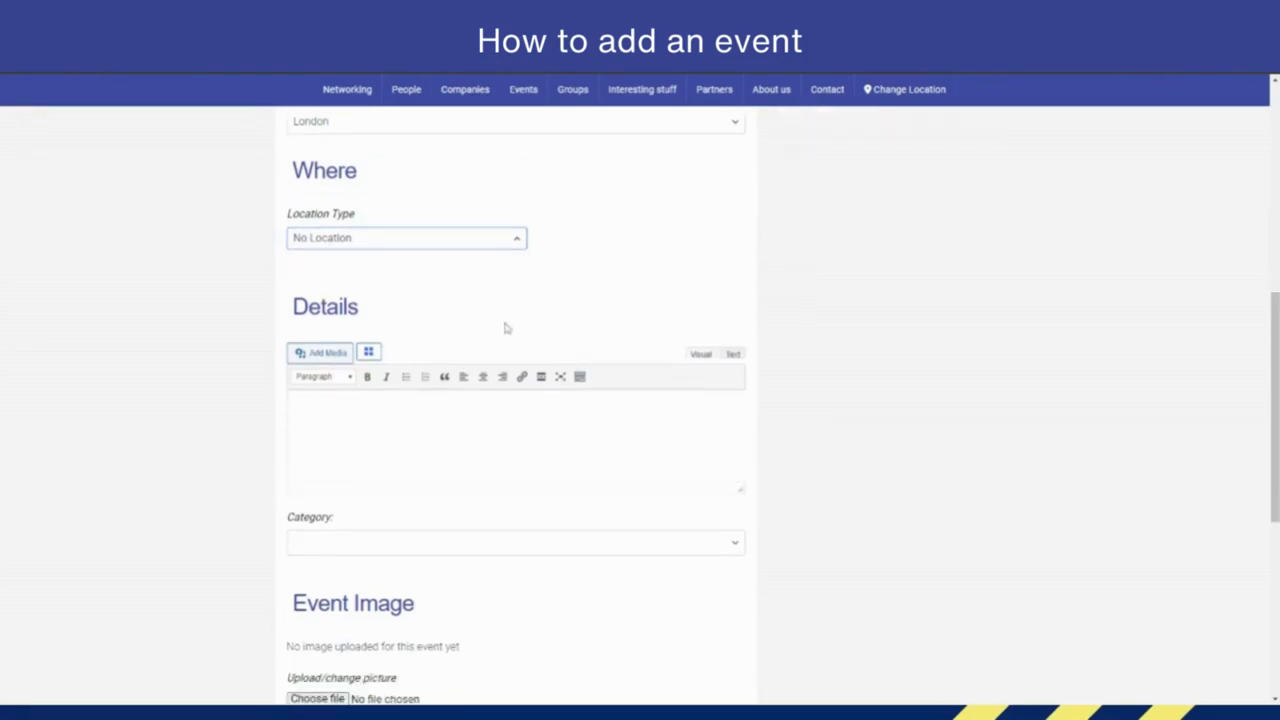
click(294, 306)
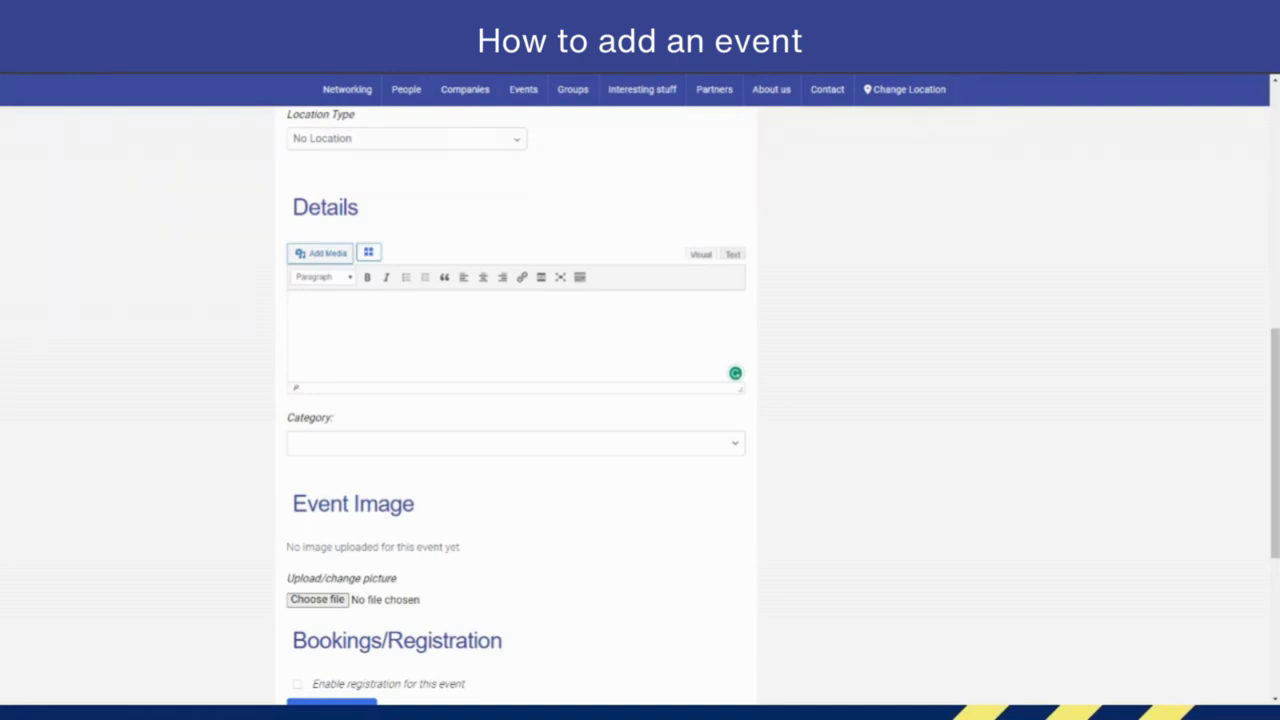
text(details)
Assign the categories Art, Business Services, Charity and Day out to the event.
click(345, 443)
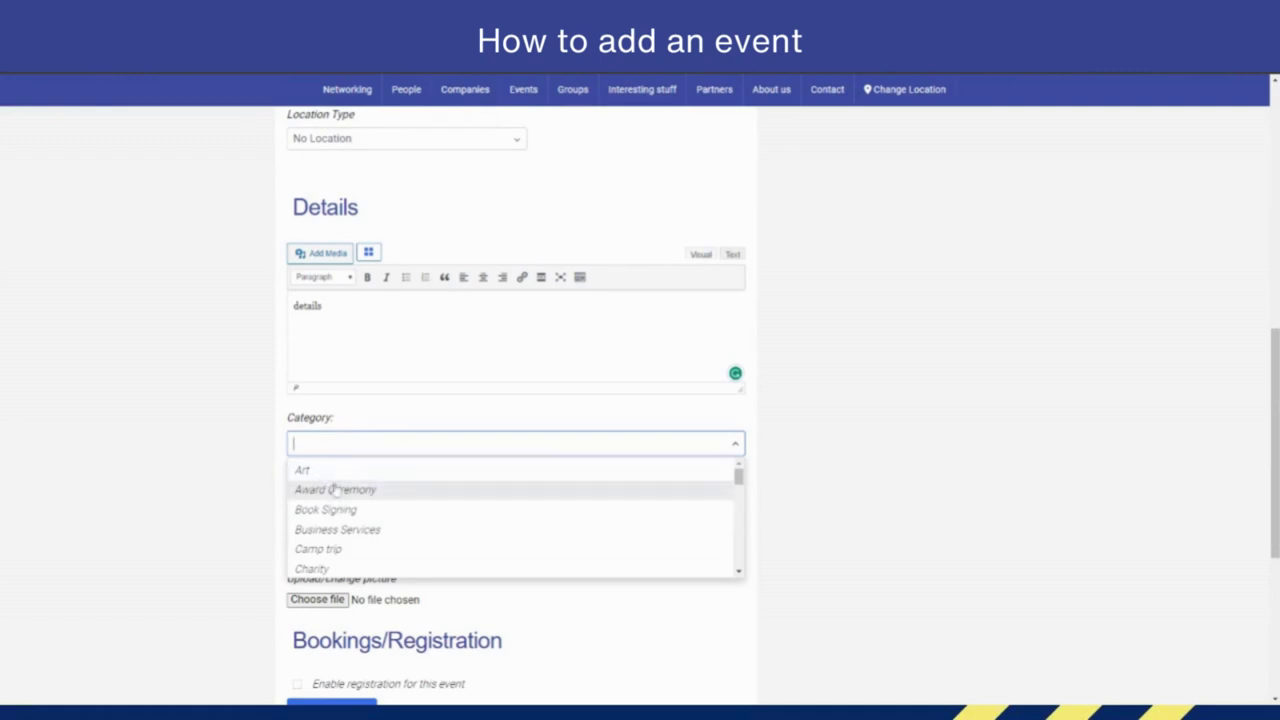
click(332, 476)
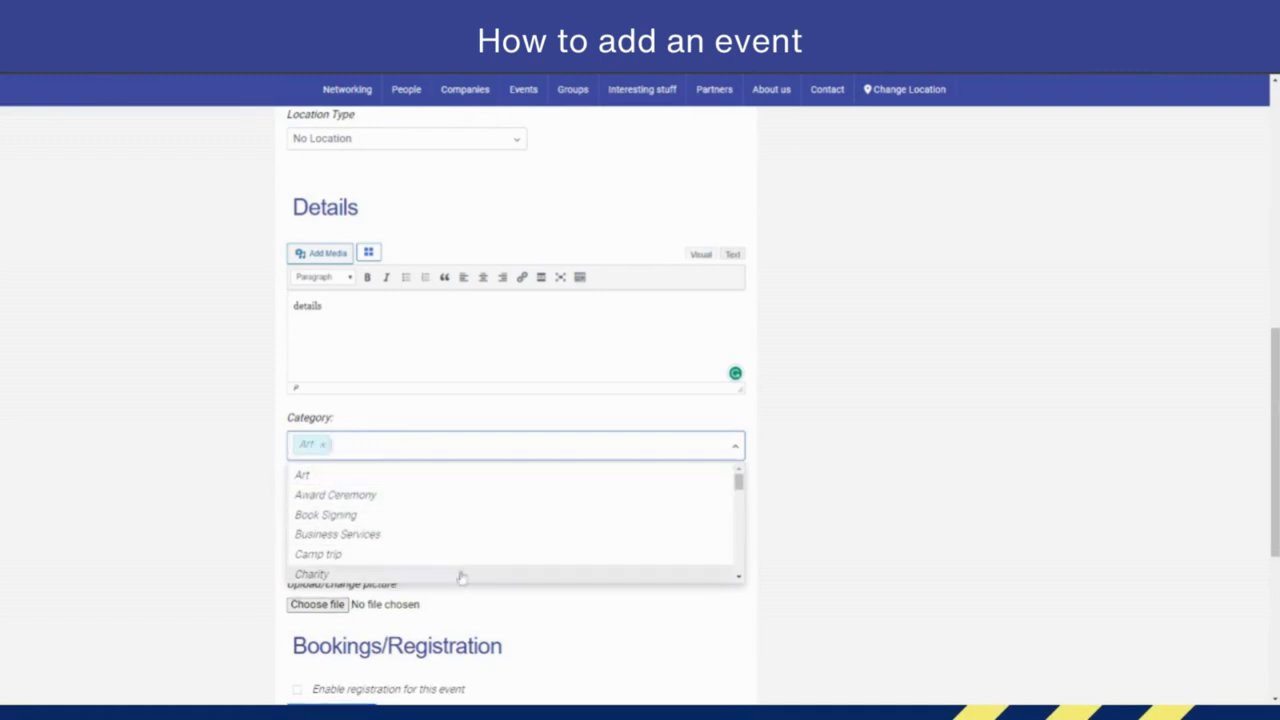
click(343, 534)
click(348, 576)
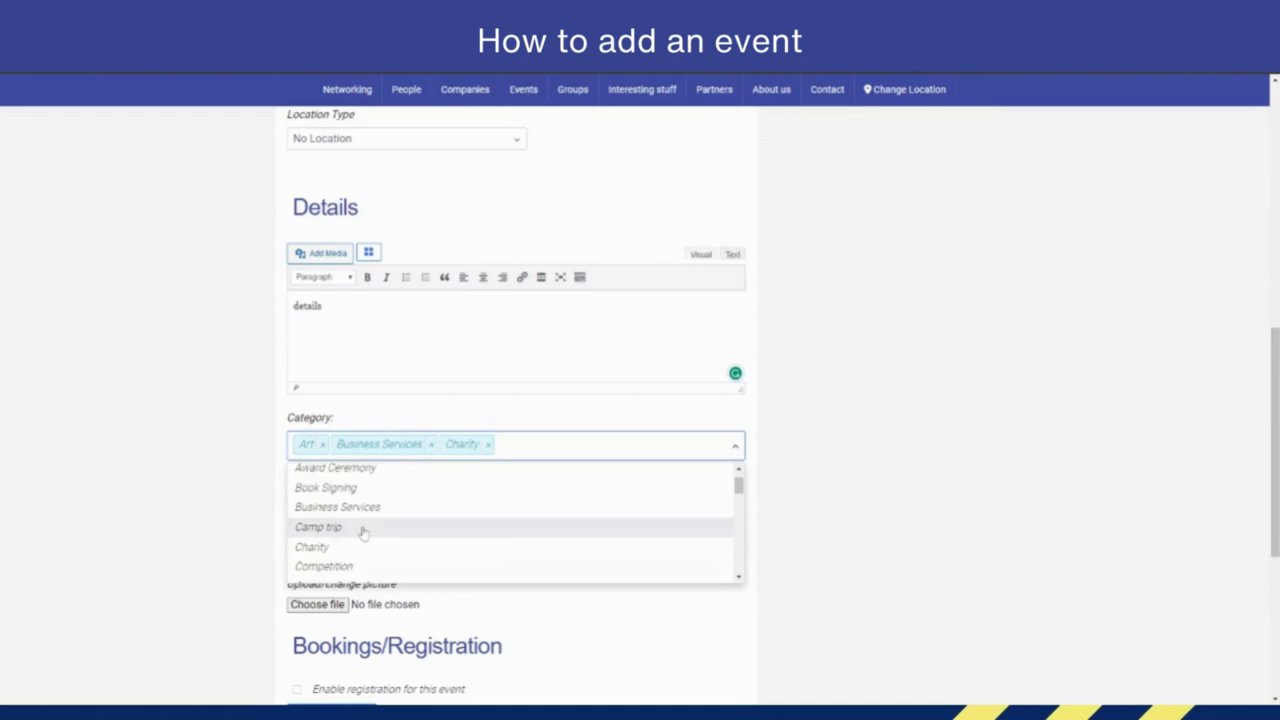
scroll(364, 530, down, 3)
click(363, 530)
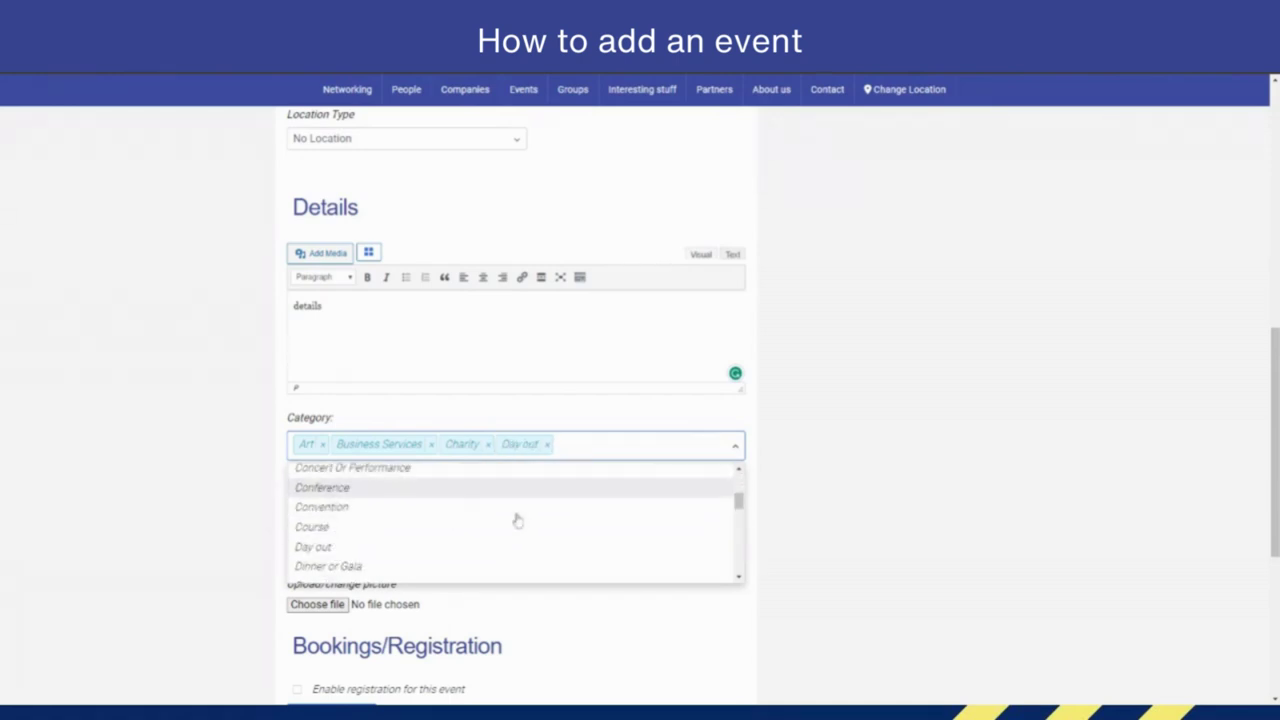
click(814, 477)
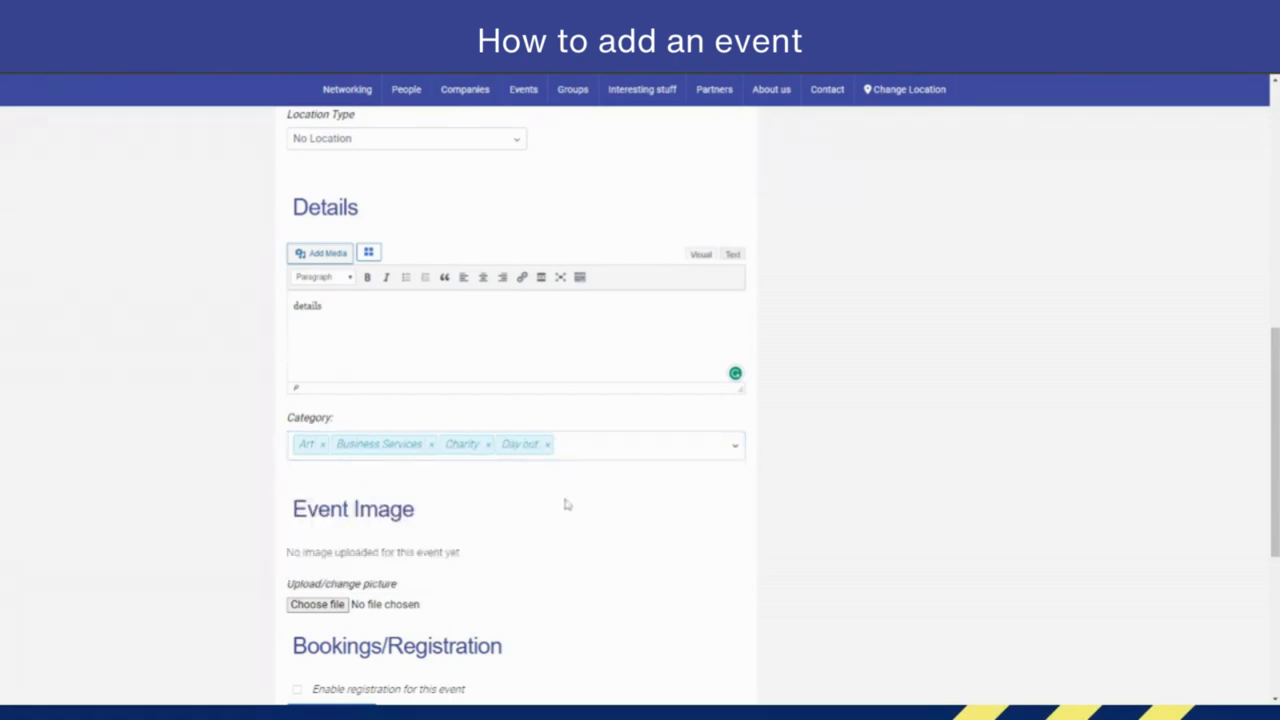
Choose 1.jpg as the event image and enable registration for the event.
scroll(523, 517, down, 3)
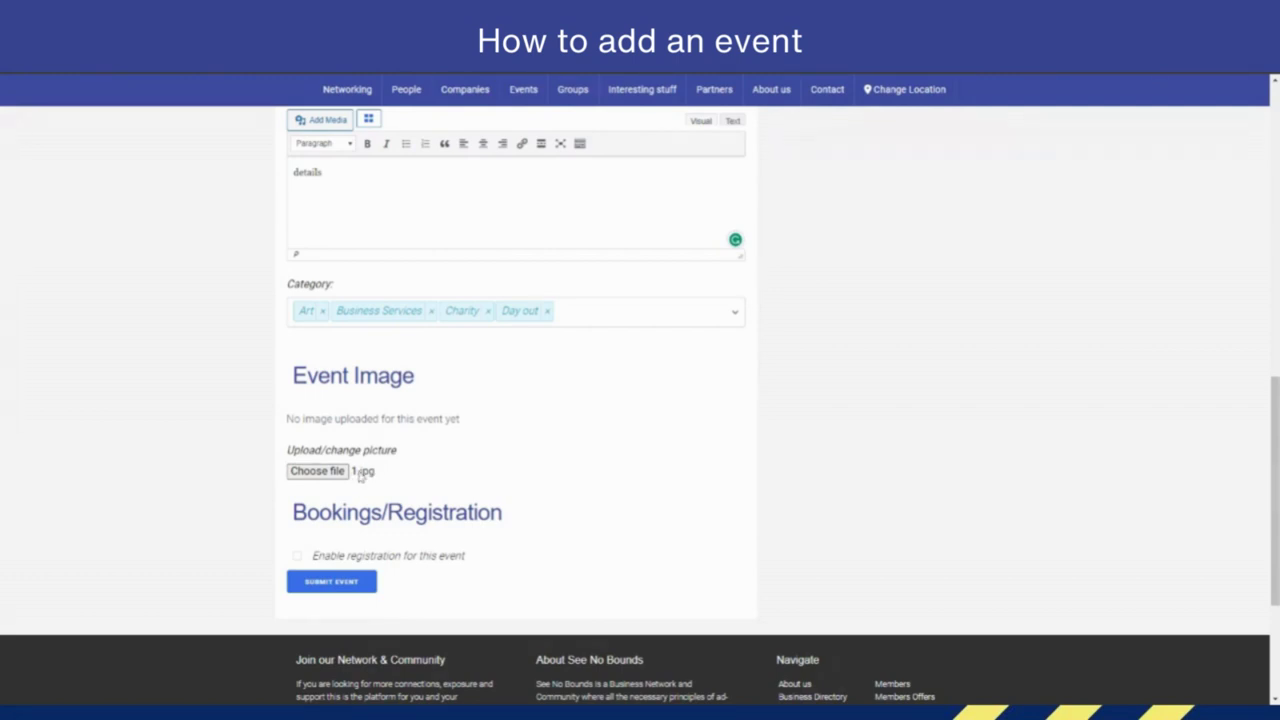
scroll(530, 430, down, 1)
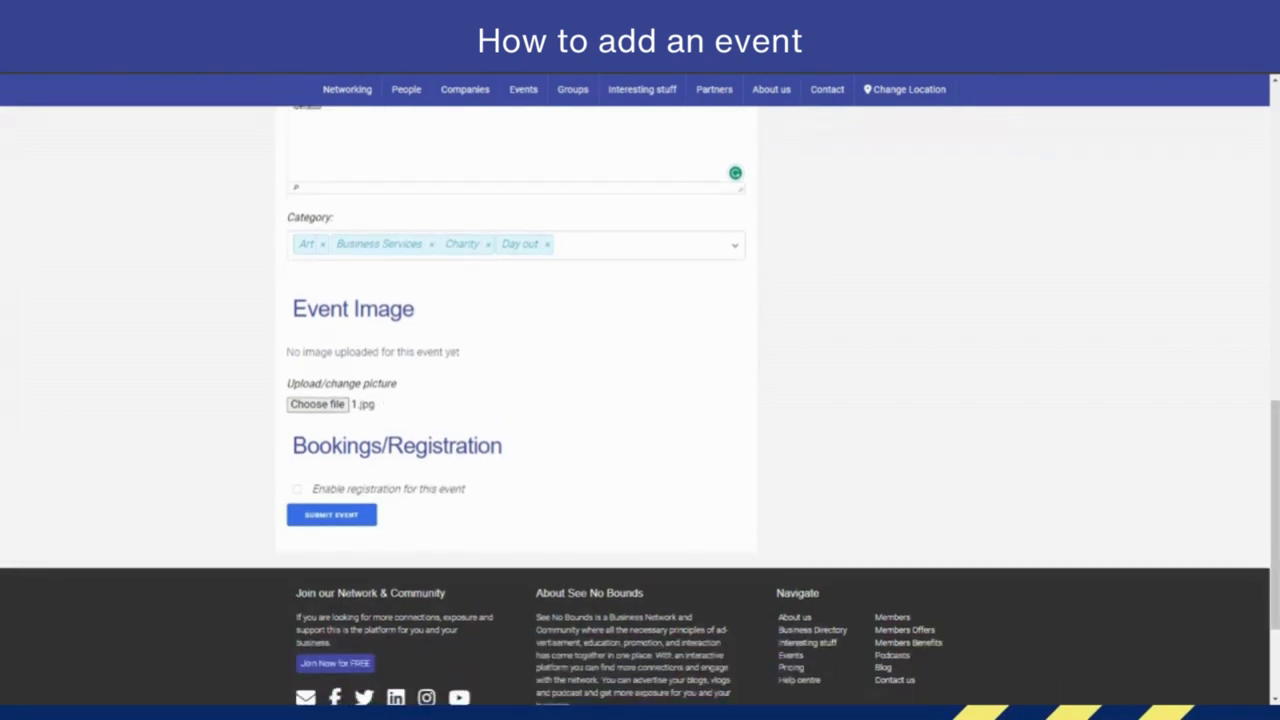
click(297, 490)
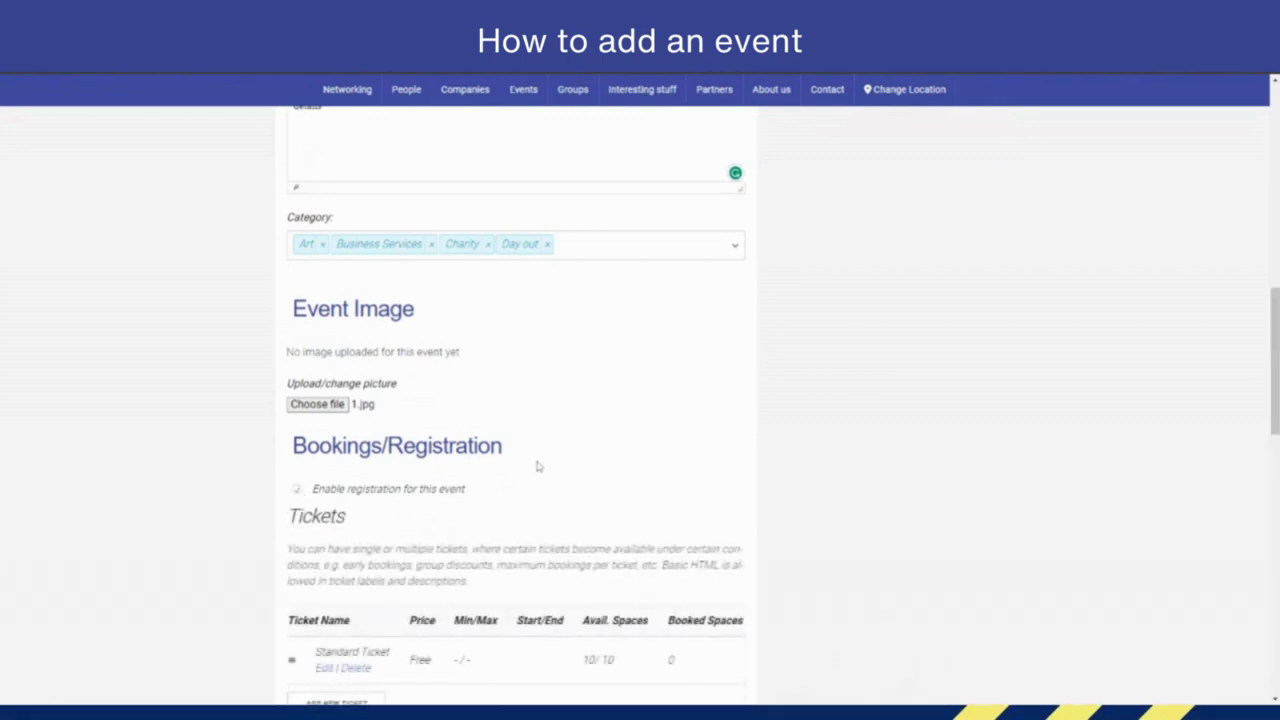
Open the Standard Ticket for editing and set its price to 10.00.
scroll(566, 446, down, 3)
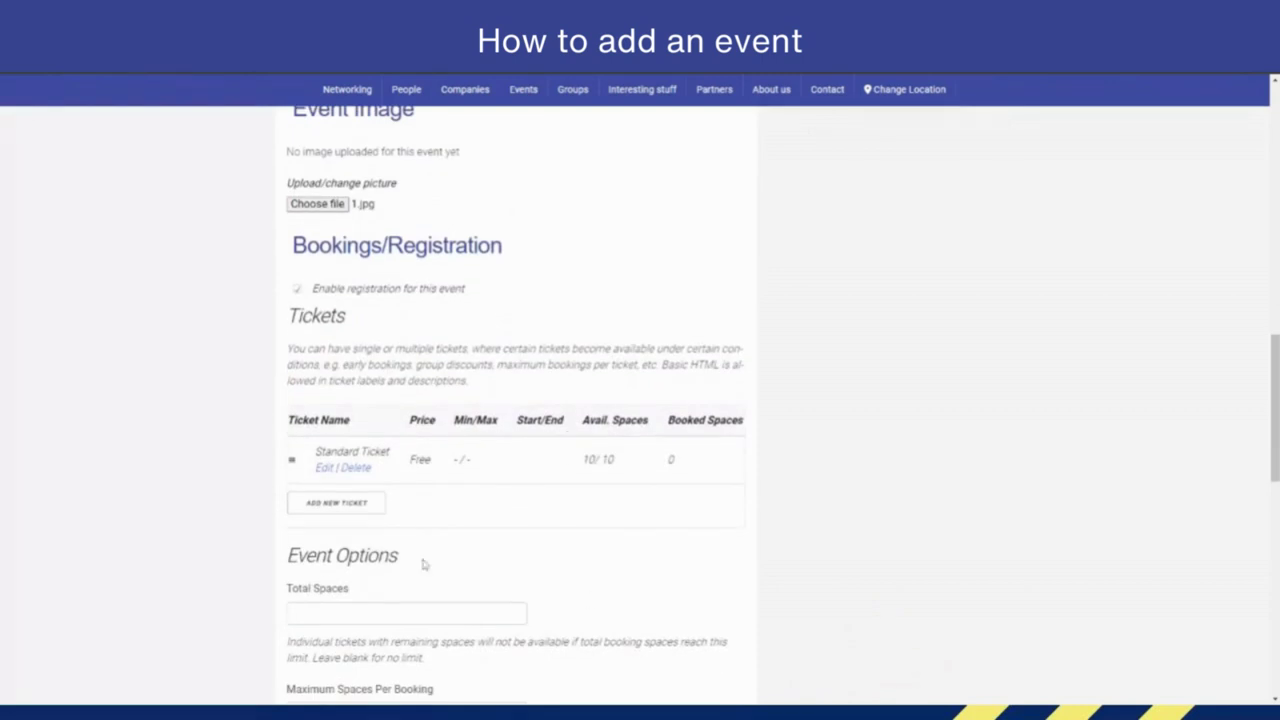
click(325, 467)
scroll(571, 500, down, 1)
drag(372, 409, 290, 409)
click(290, 409)
scroll(726, 413, down, 1)
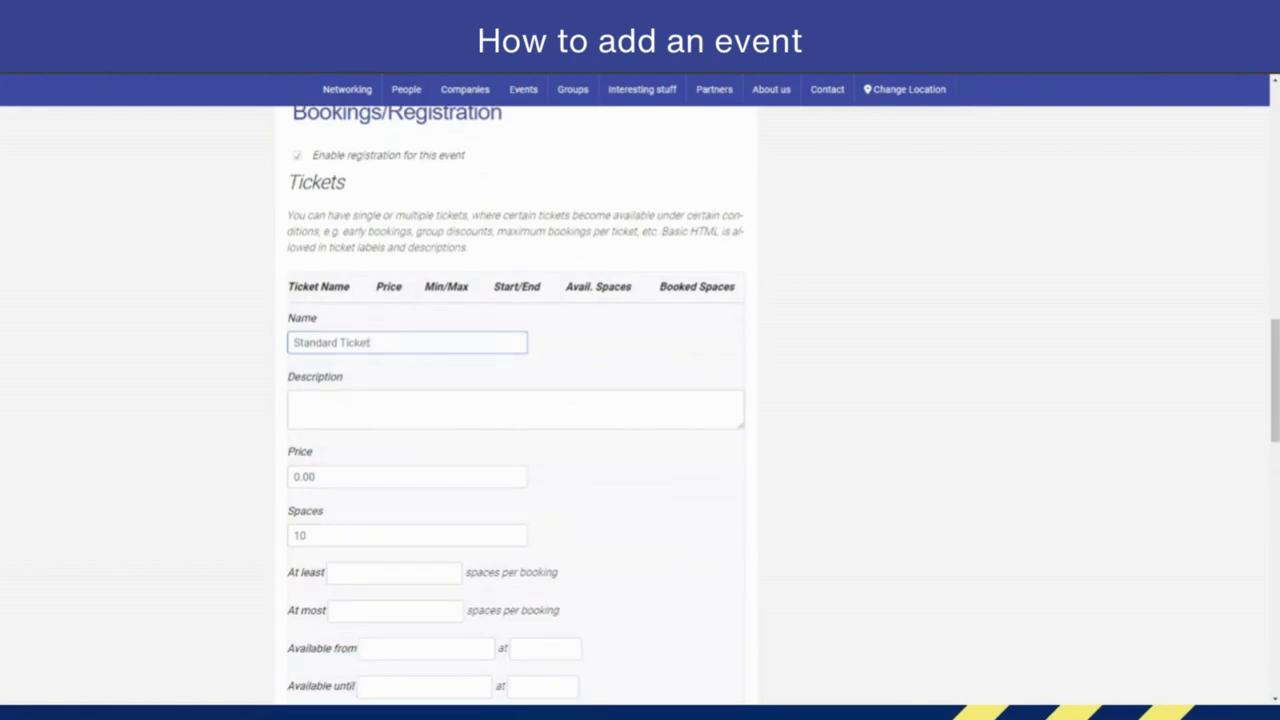
click(726, 413)
scroll(594, 462, down, 2)
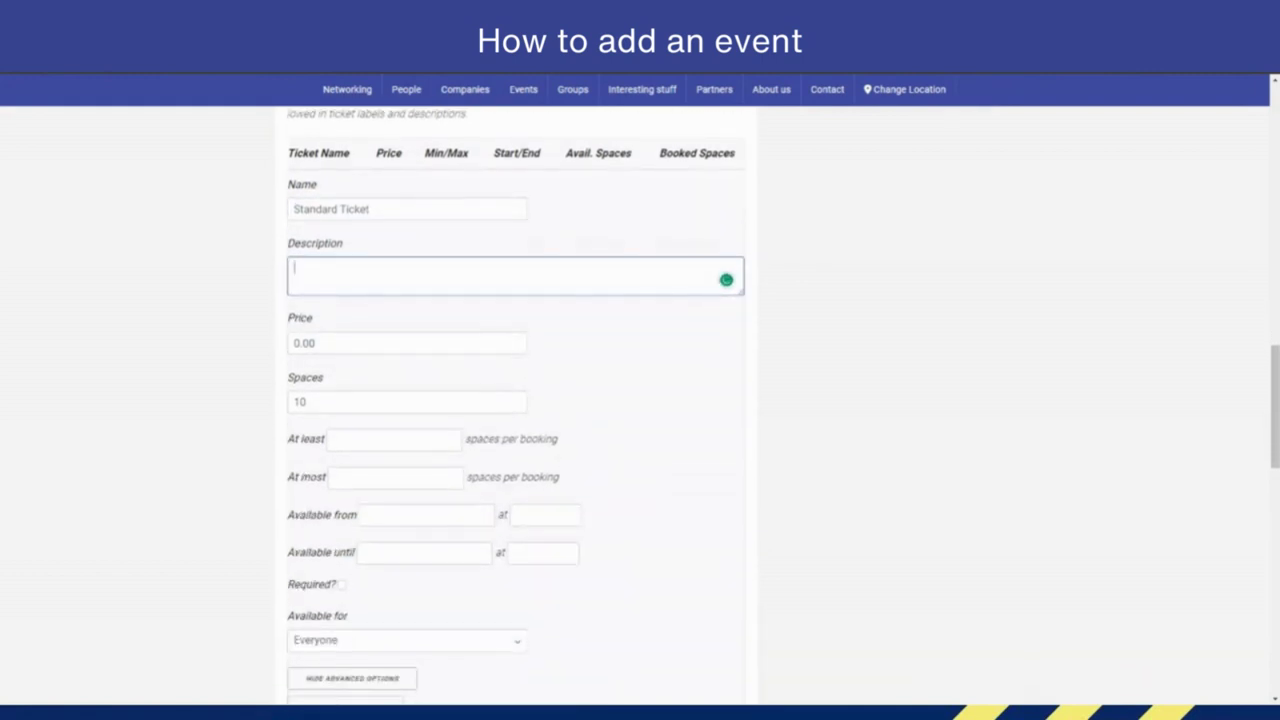
click(297, 343)
key(BackSpace)
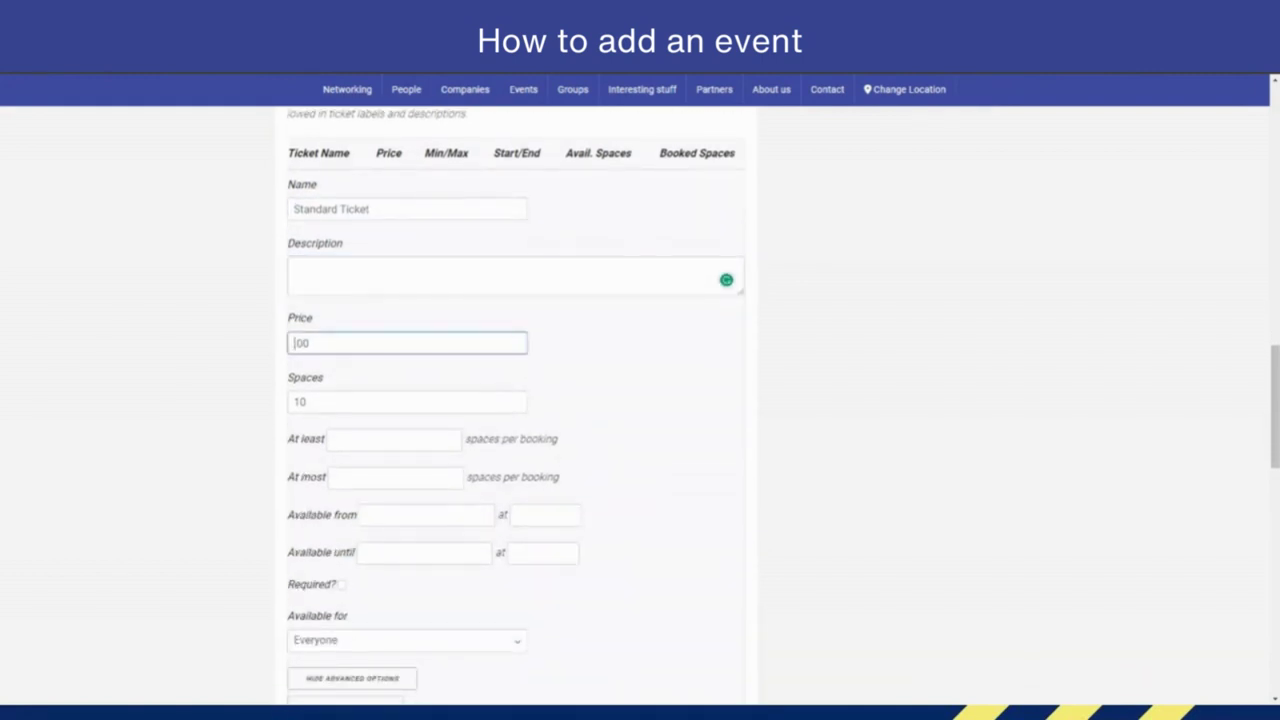
text(10)
click(307, 402)
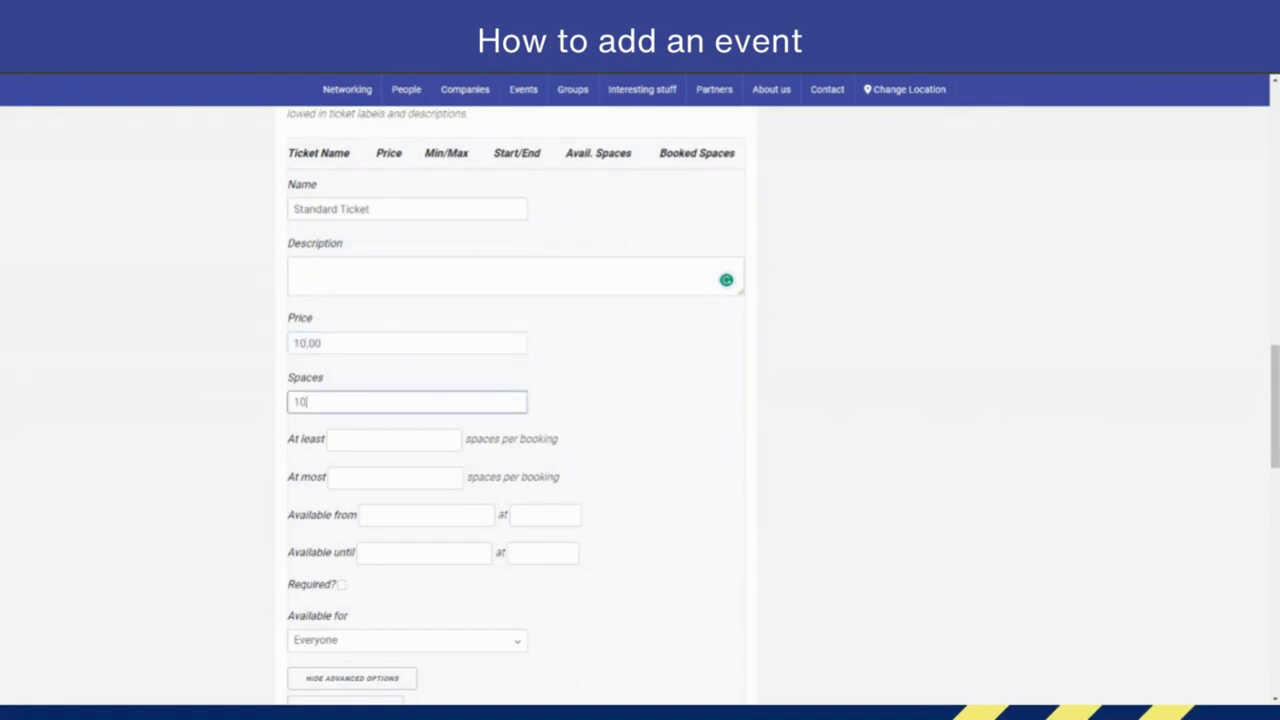
Set the Standard Ticket's available spaces to 50.
key(BackSpace)
key(BackSpace)
text(50)
click(663, 404)
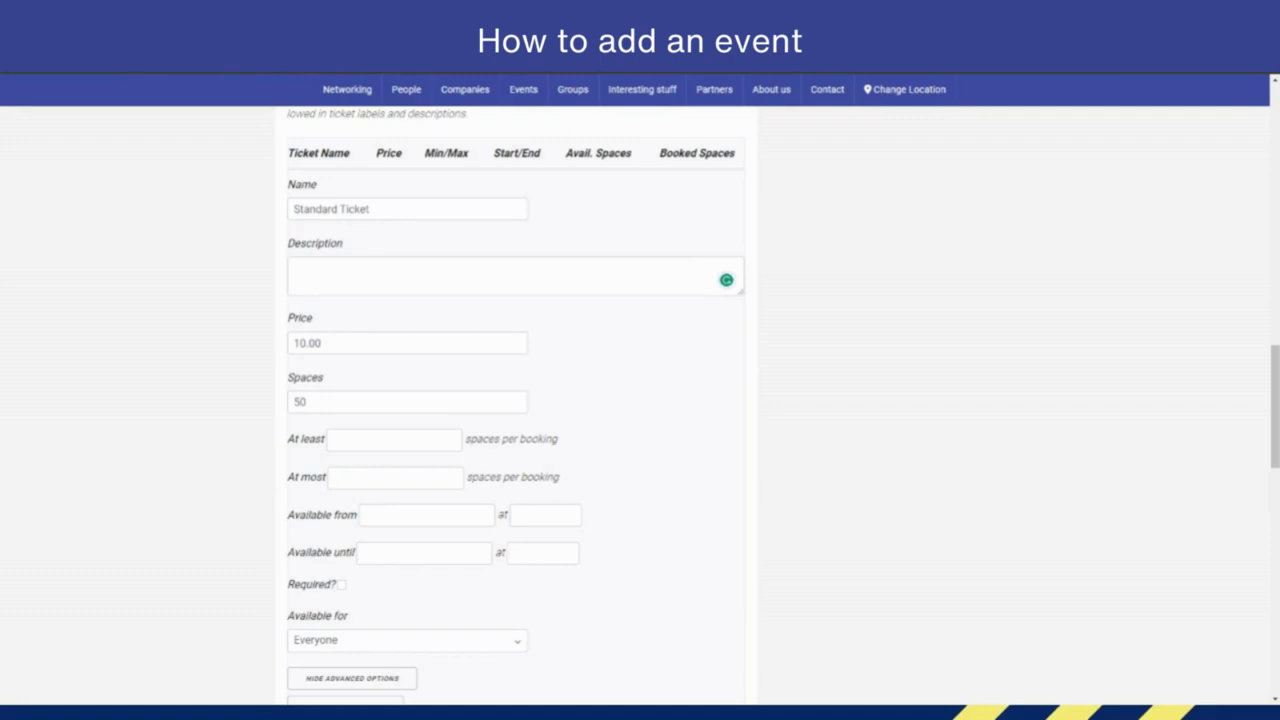
Examine the ticket's spaces-per-booking limits, availability dates and the audience choices it can be made available for.
click(395, 477)
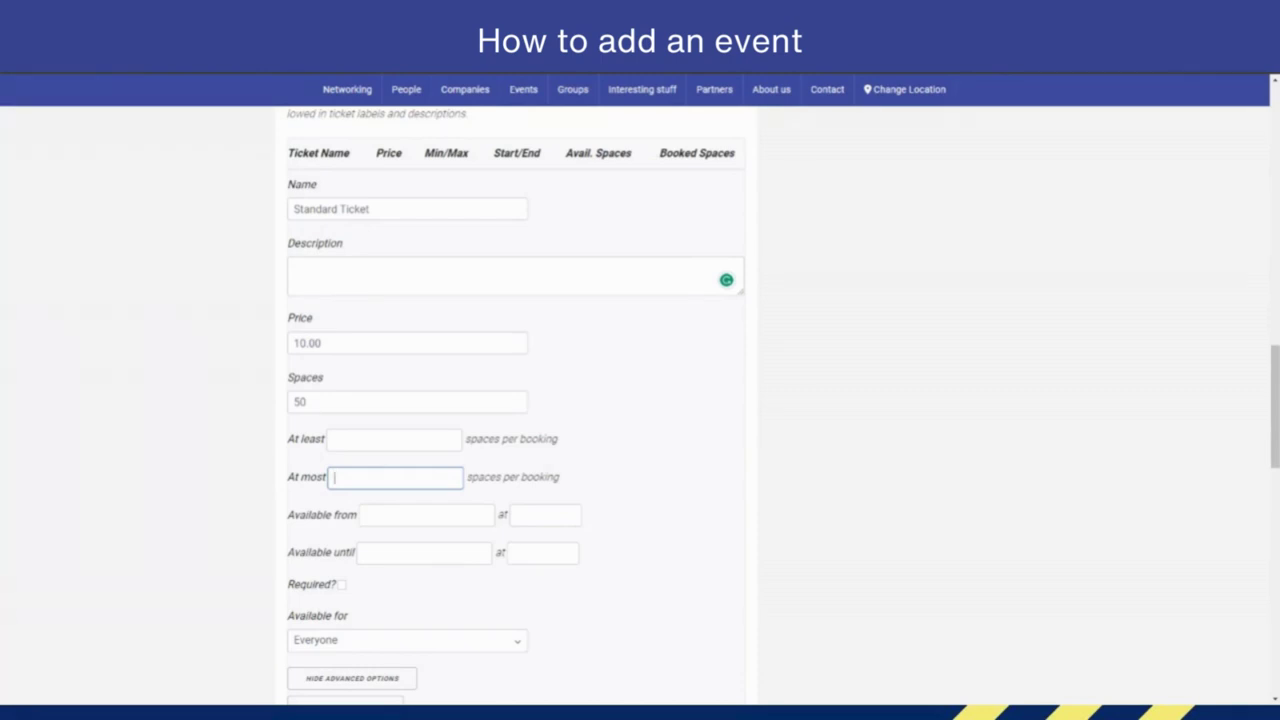
scroll(515, 400, down, 2)
click(426, 381)
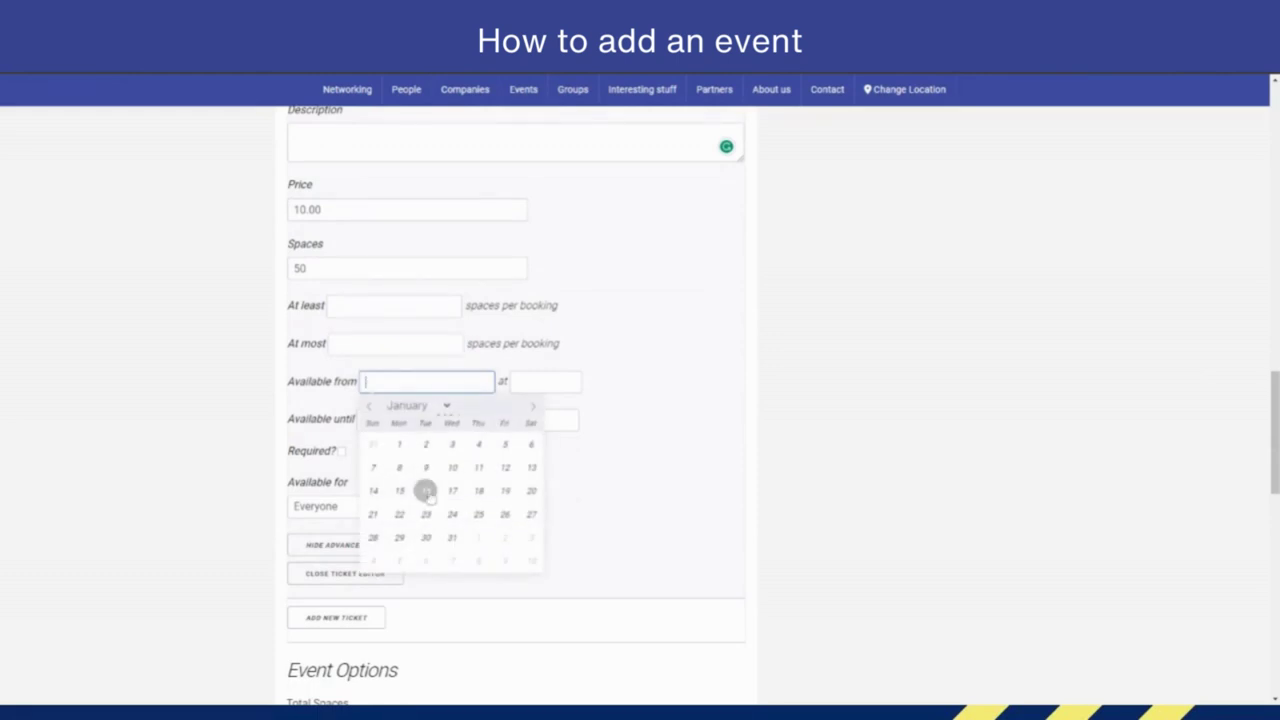
click(643, 372)
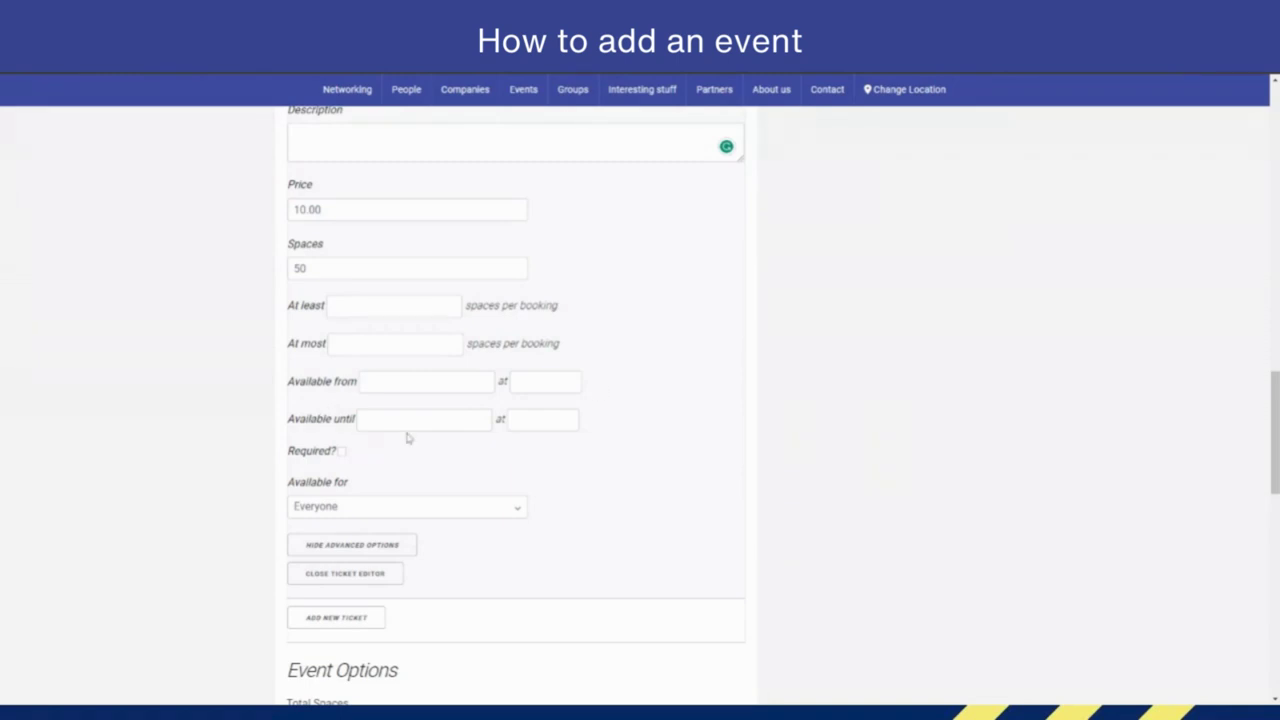
scroll(520, 455, down, 1)
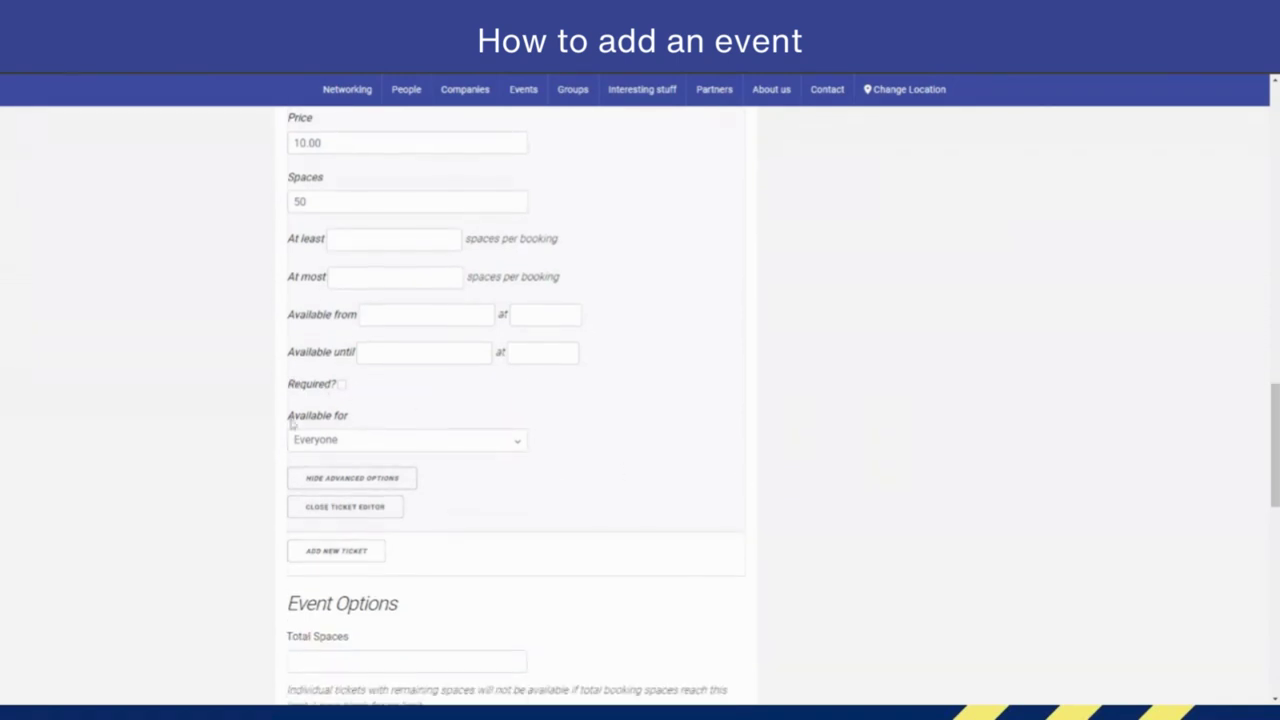
scroll(550, 427, down, 1)
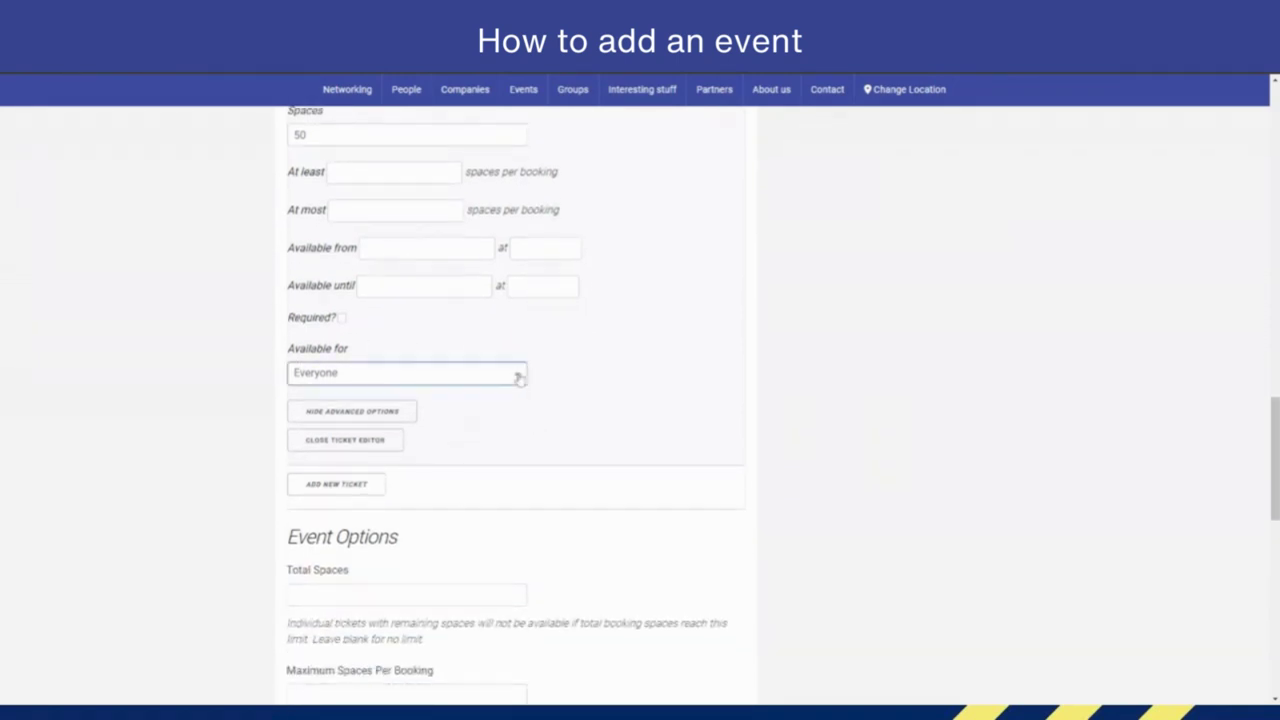
click(519, 377)
click(680, 376)
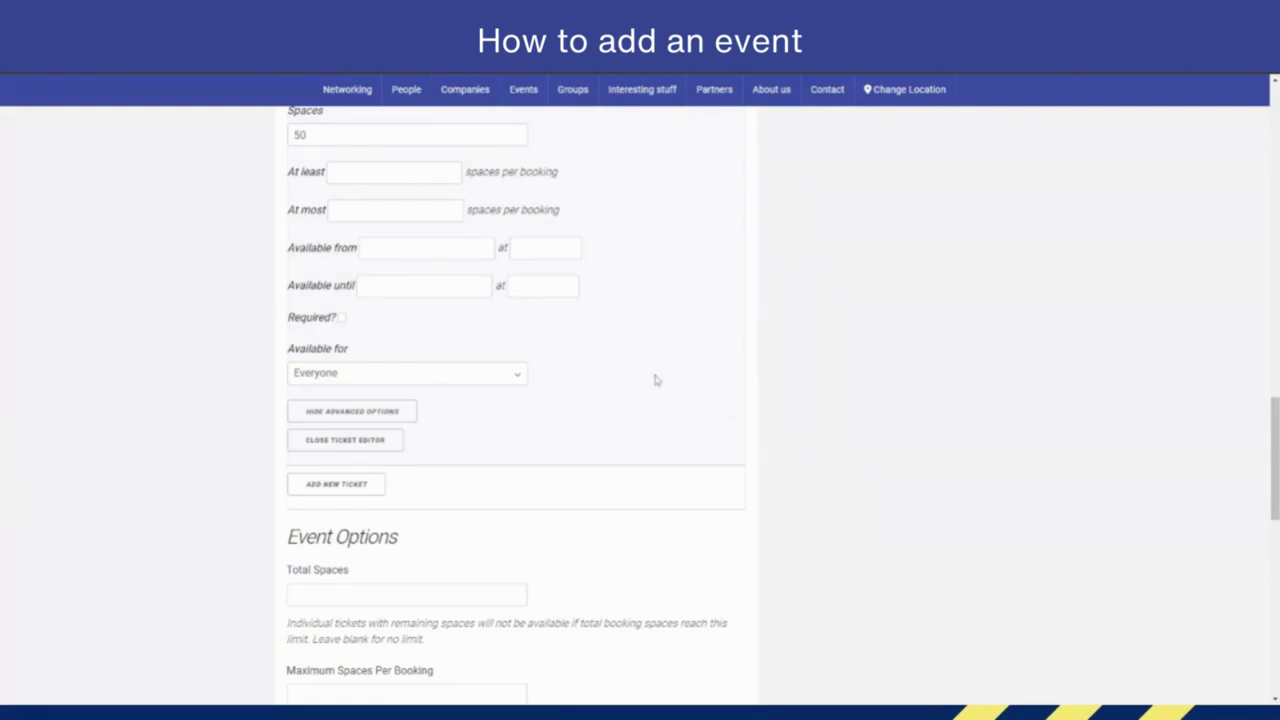
click(518, 380)
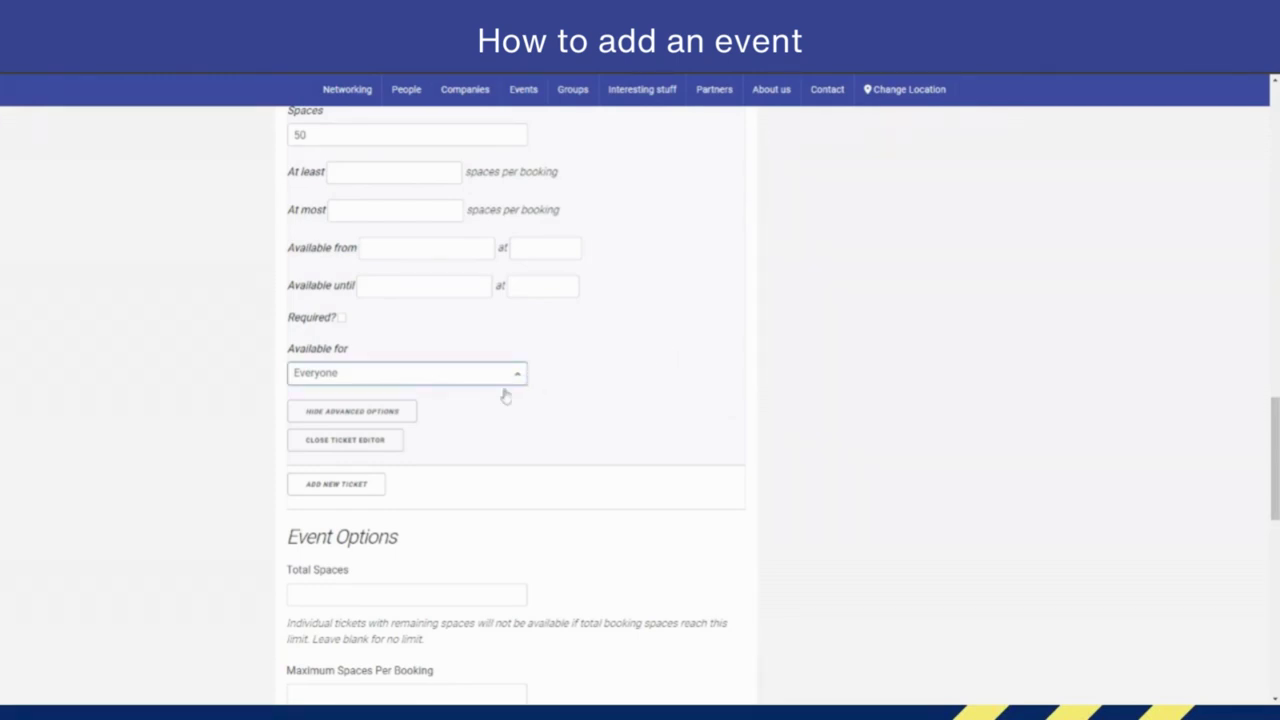
click(598, 357)
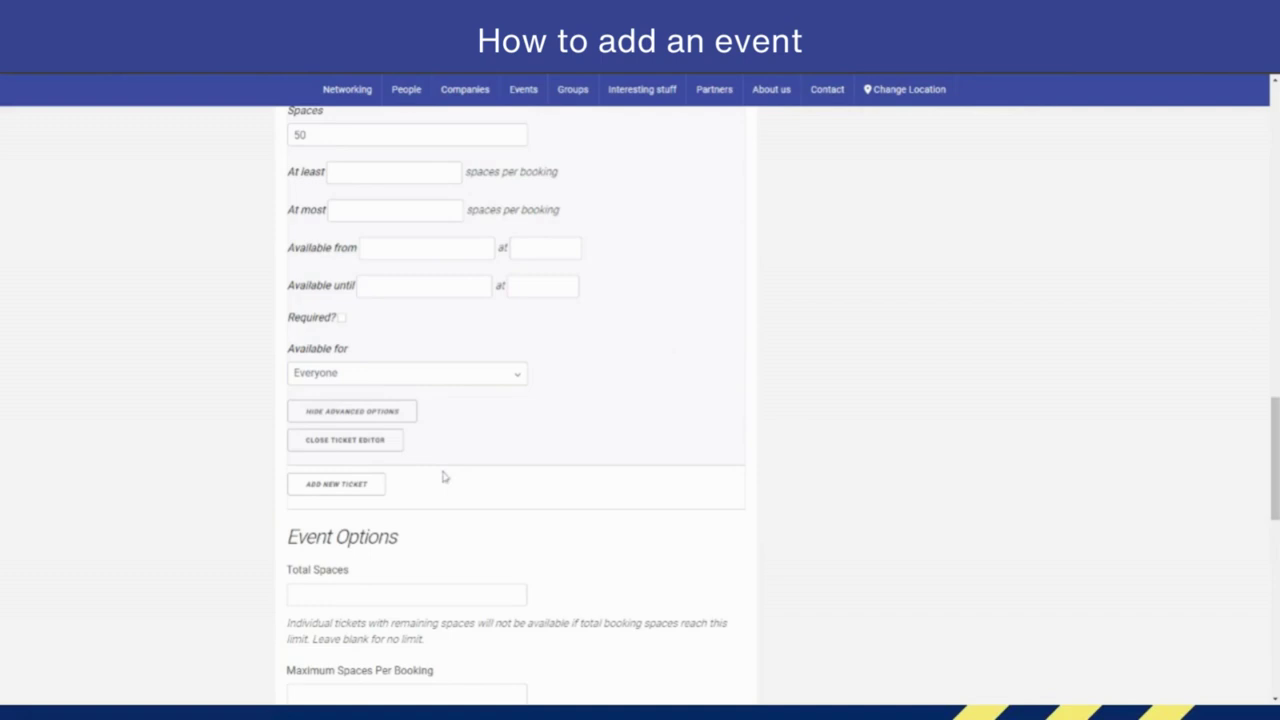
Close the Standard Ticket's editor and add a second ticket to the event.
click(341, 441)
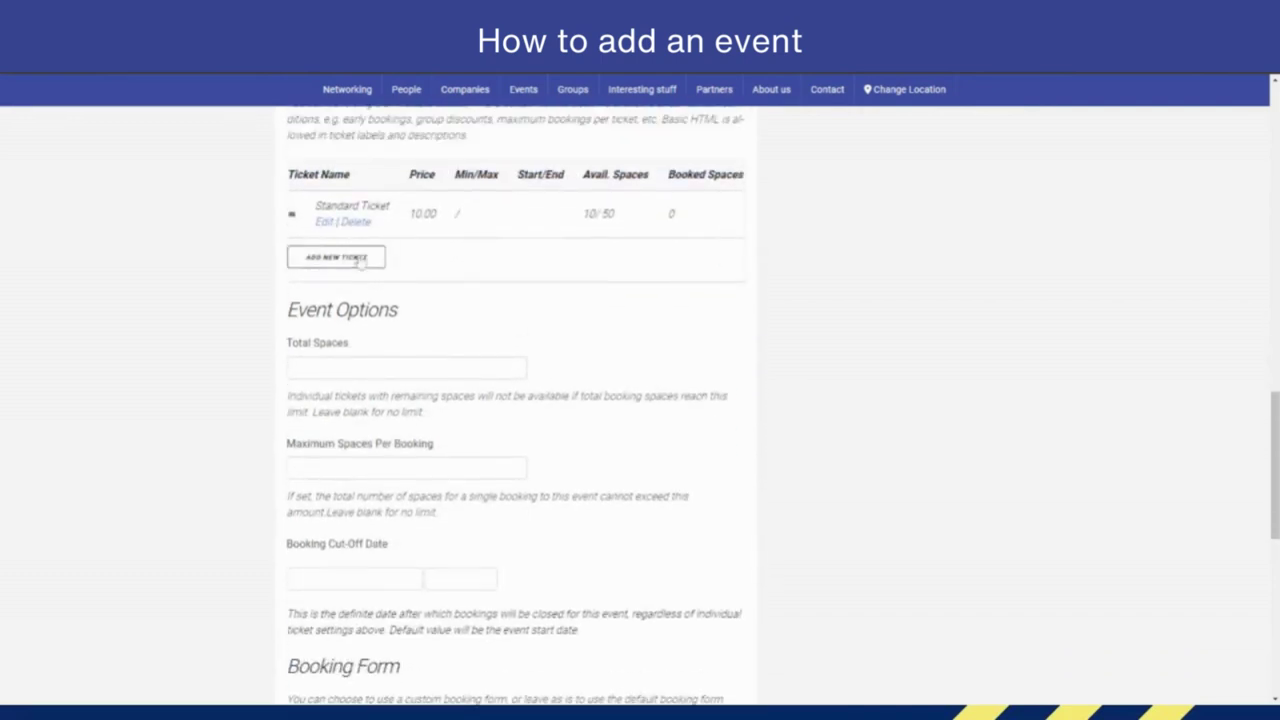
click(345, 261)
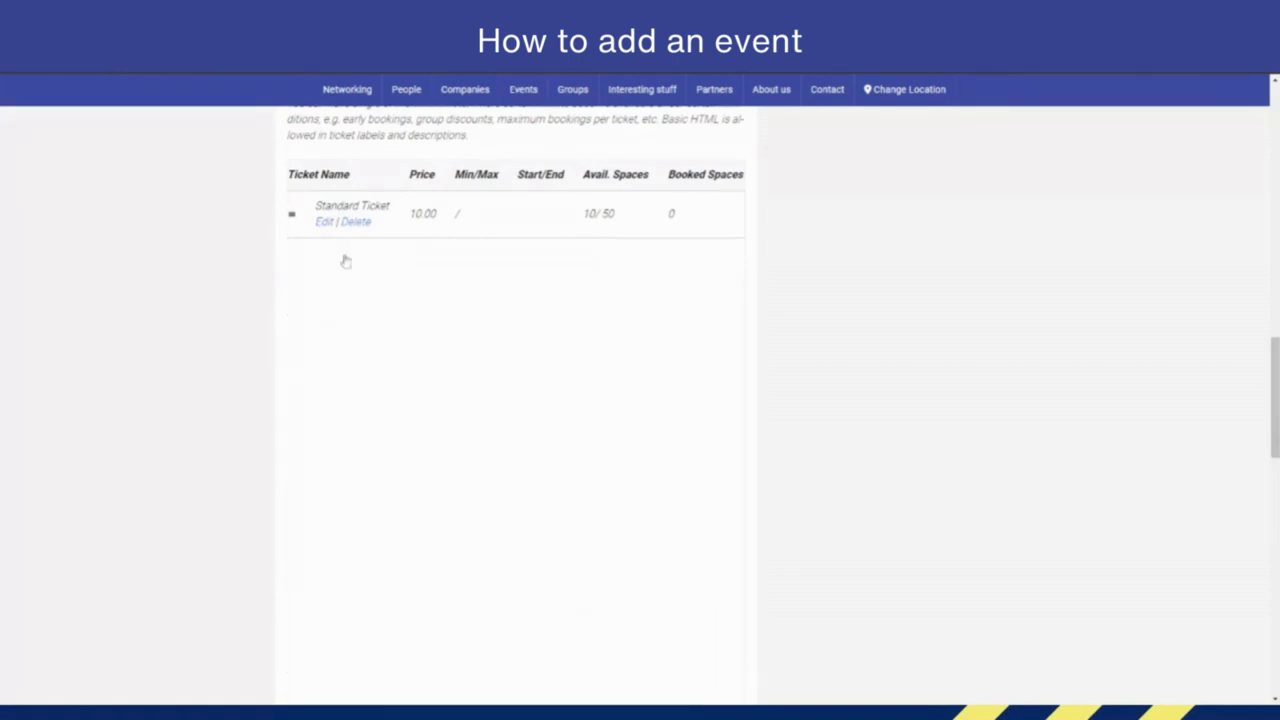
scroll(686, 420, down, 2)
scroll(686, 420, up, 1)
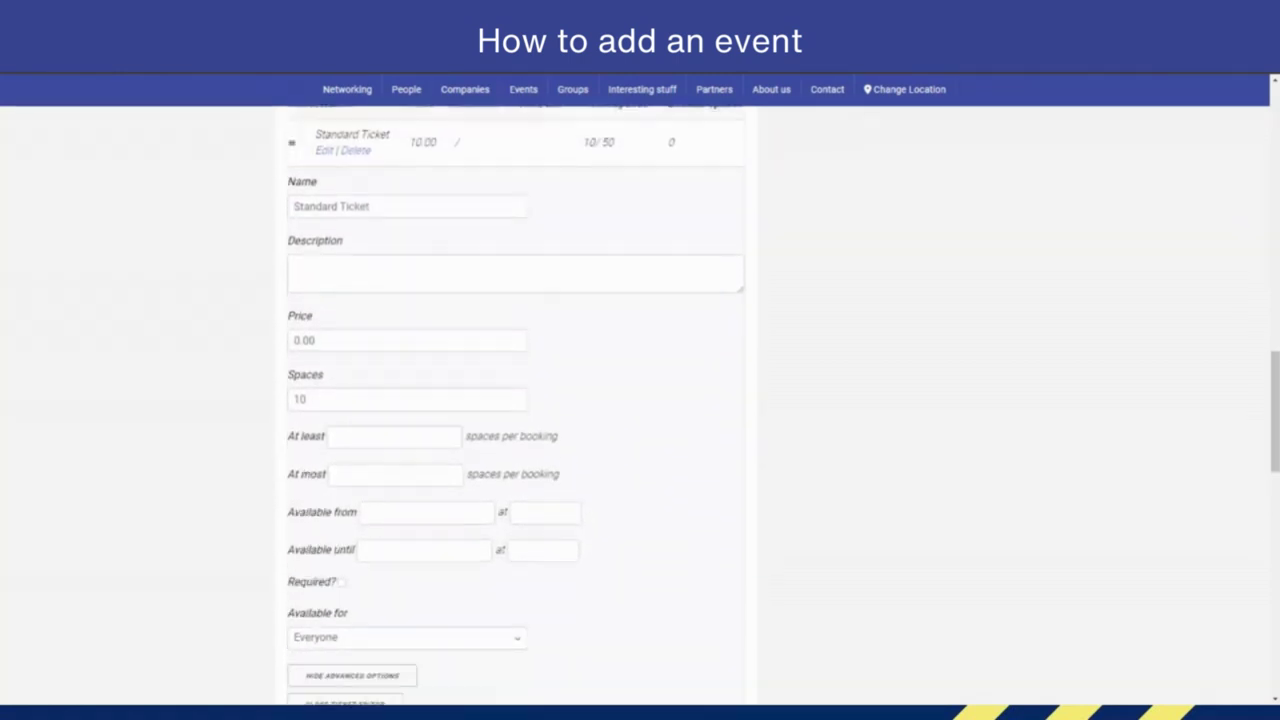
scroll(515, 400, down, 2)
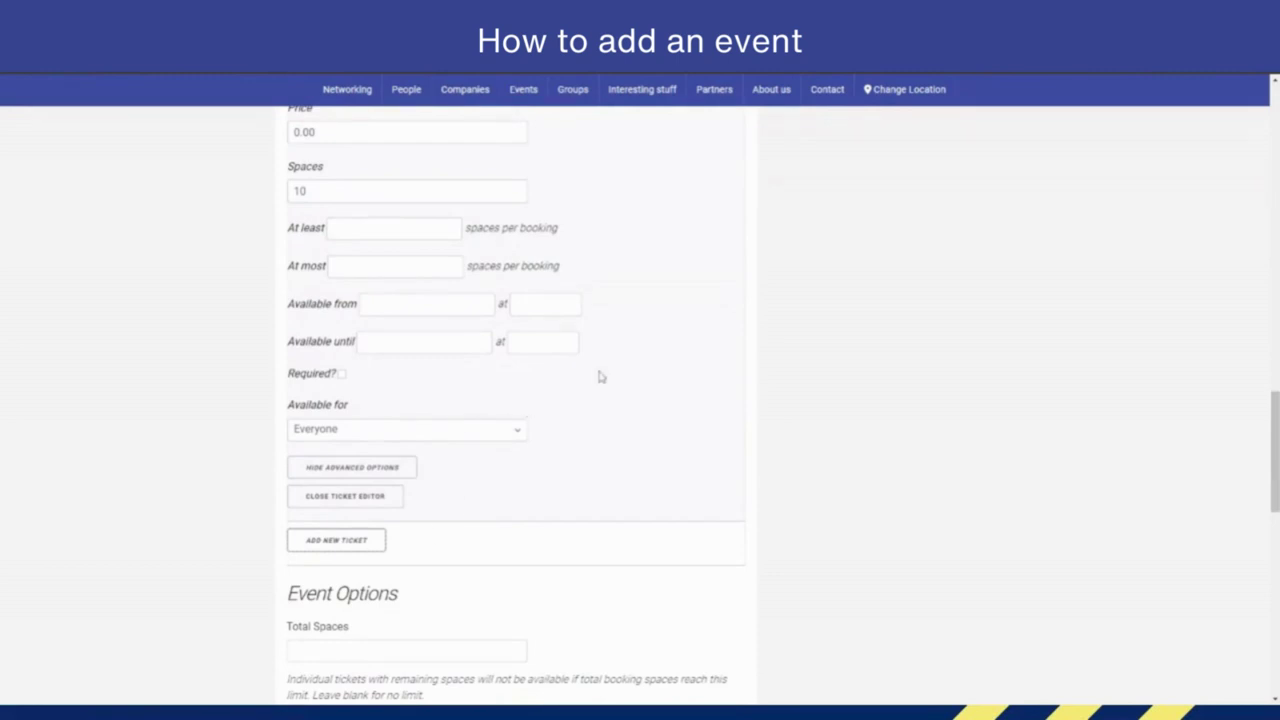
scroll(634, 376, down, 2)
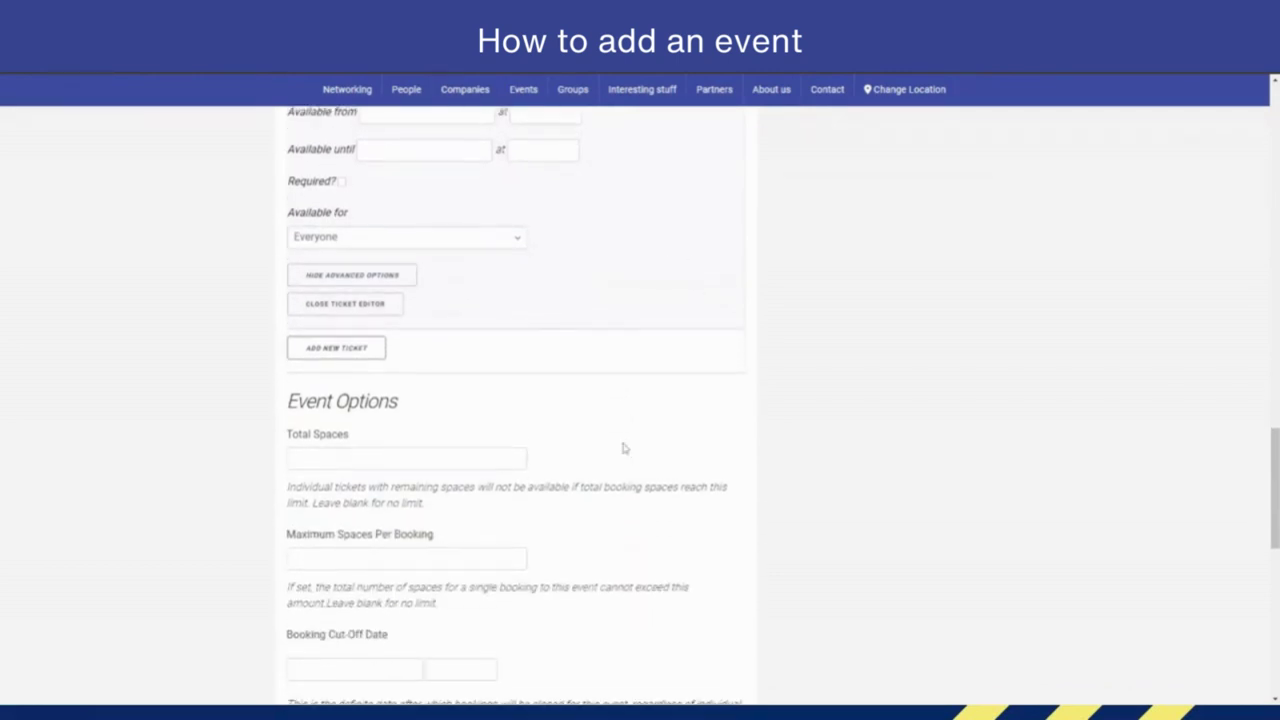
Set the second ticket's available spaces to 50.
click(481, 452)
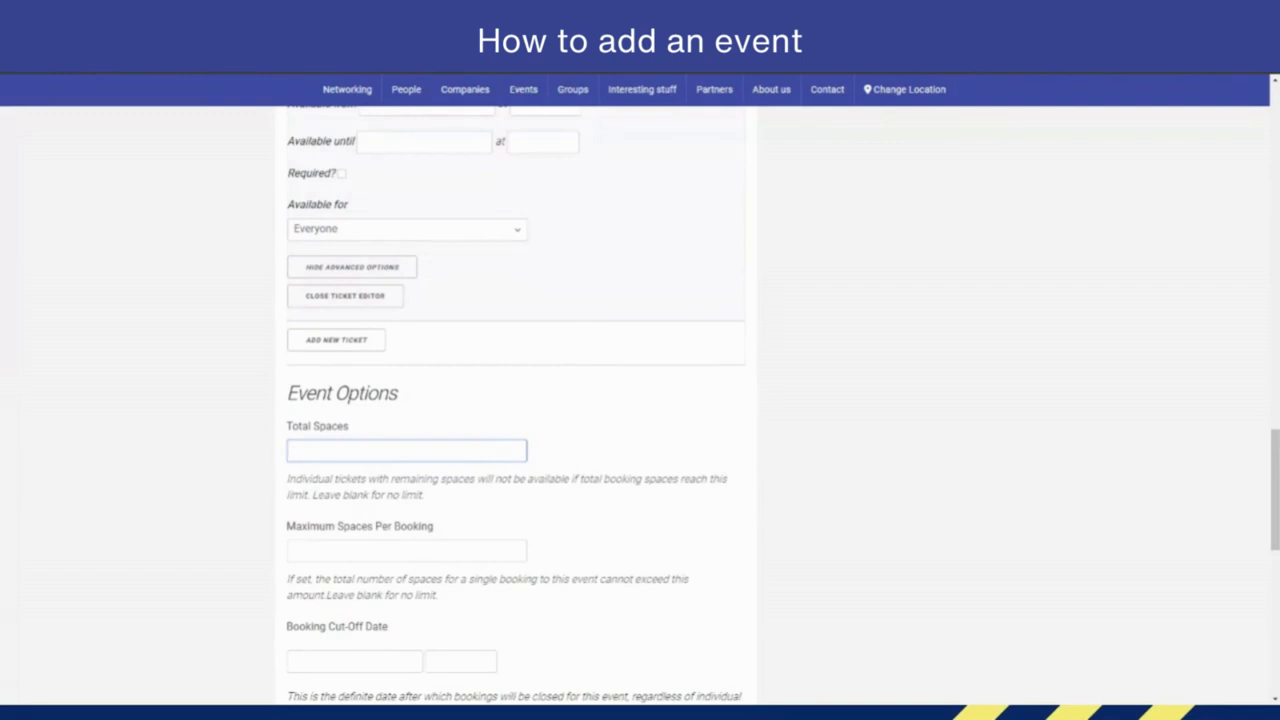
scroll(547, 383, up, 4)
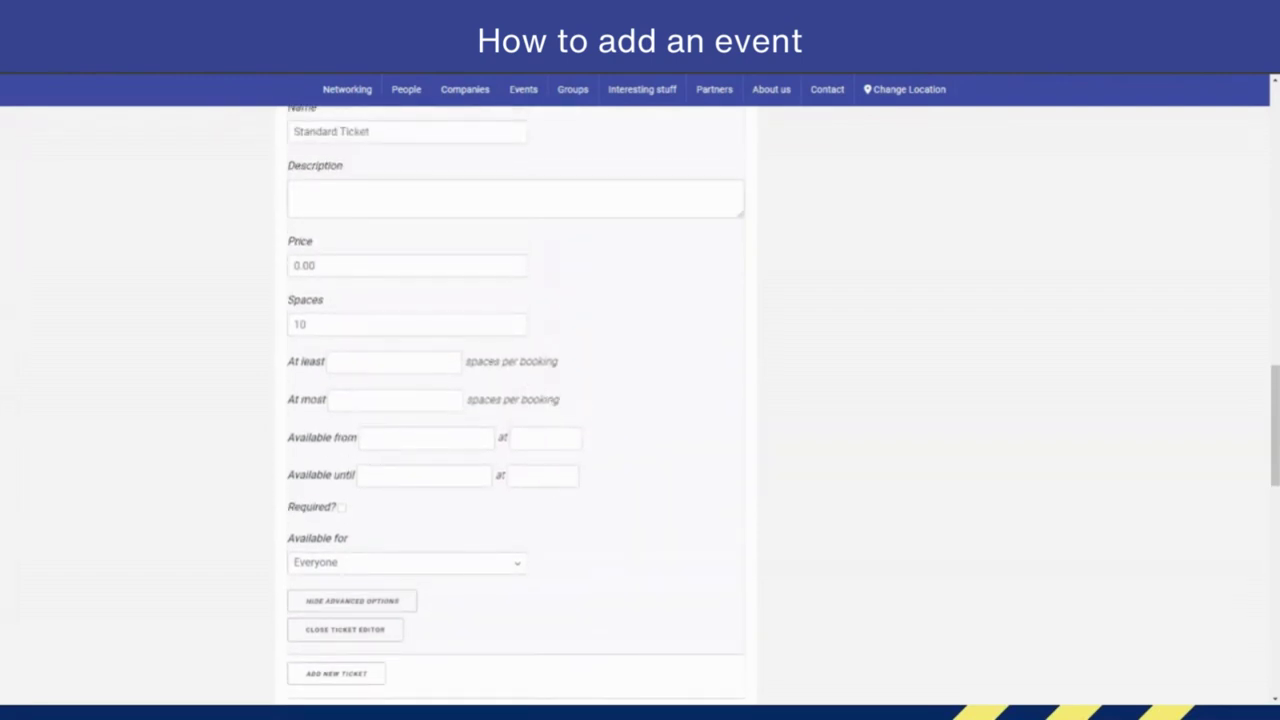
scroll(590, 346, up, 2)
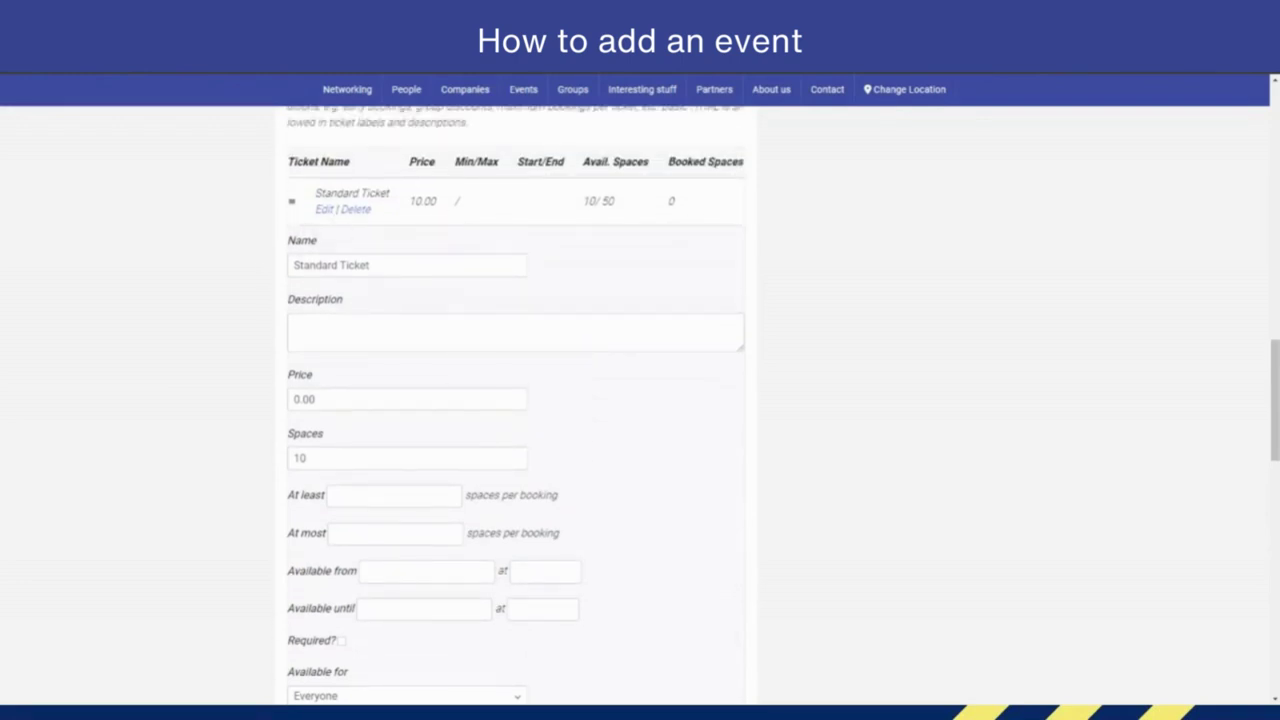
scroll(336, 384, down, 1)
drag(336, 388, 276, 390)
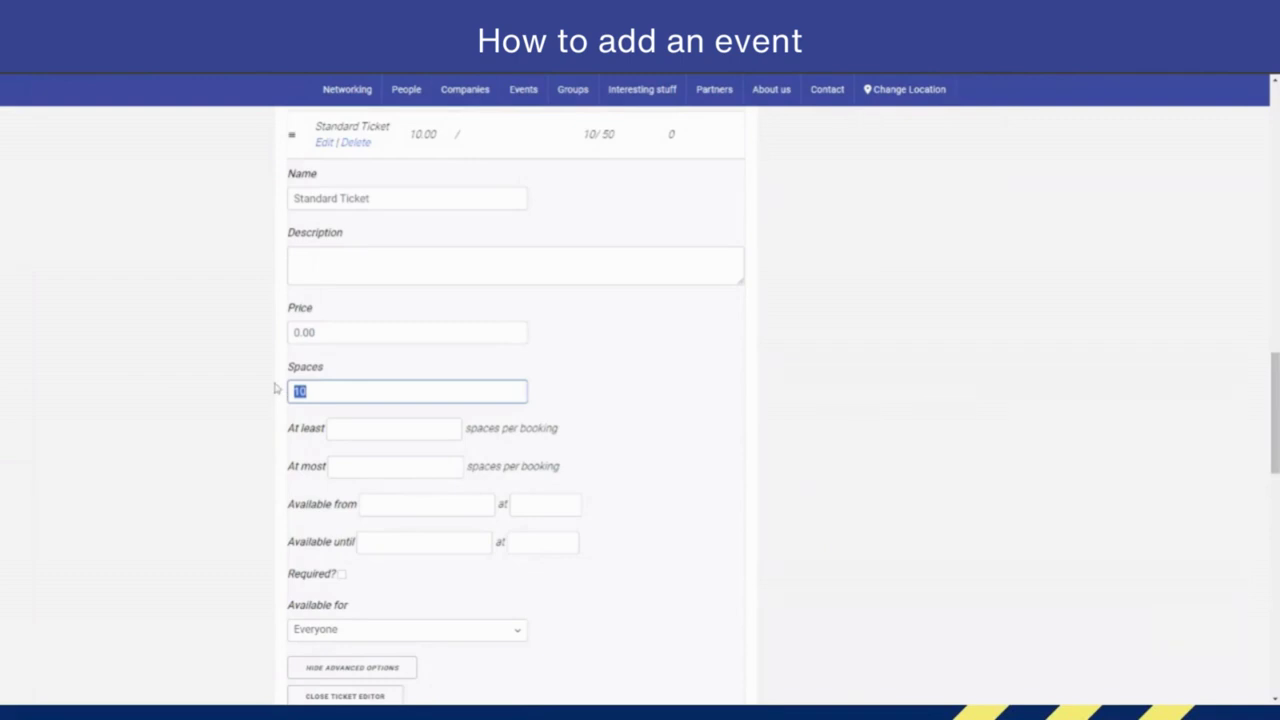
text(50)
click(658, 345)
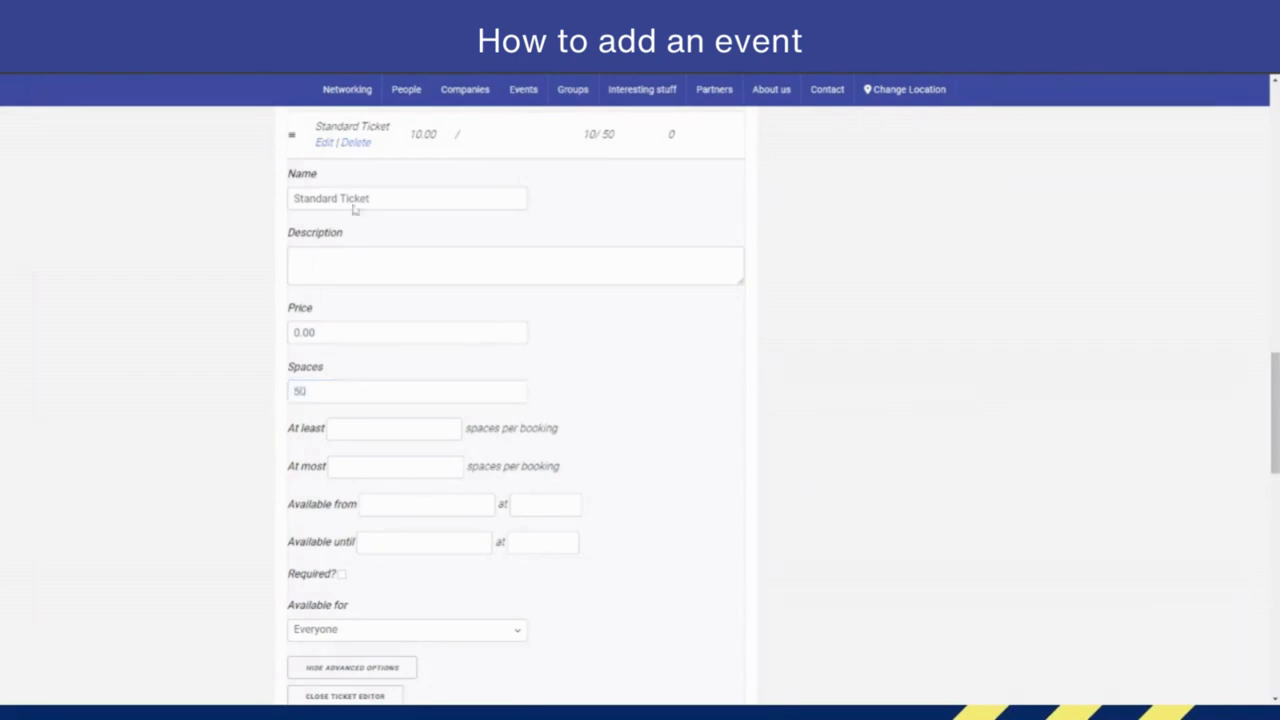
Set the event's Total Spaces to 50 in the Event Options.
scroll(560, 323, down, 6)
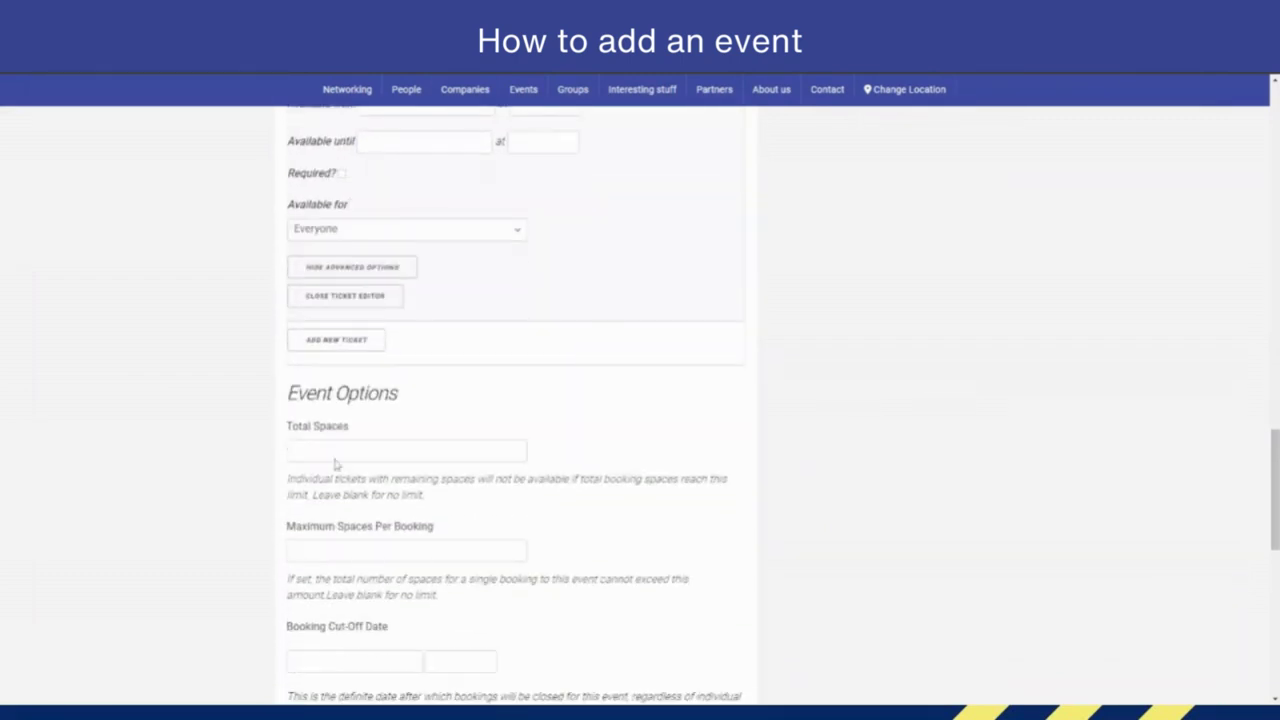
click(406, 451)
text(50)
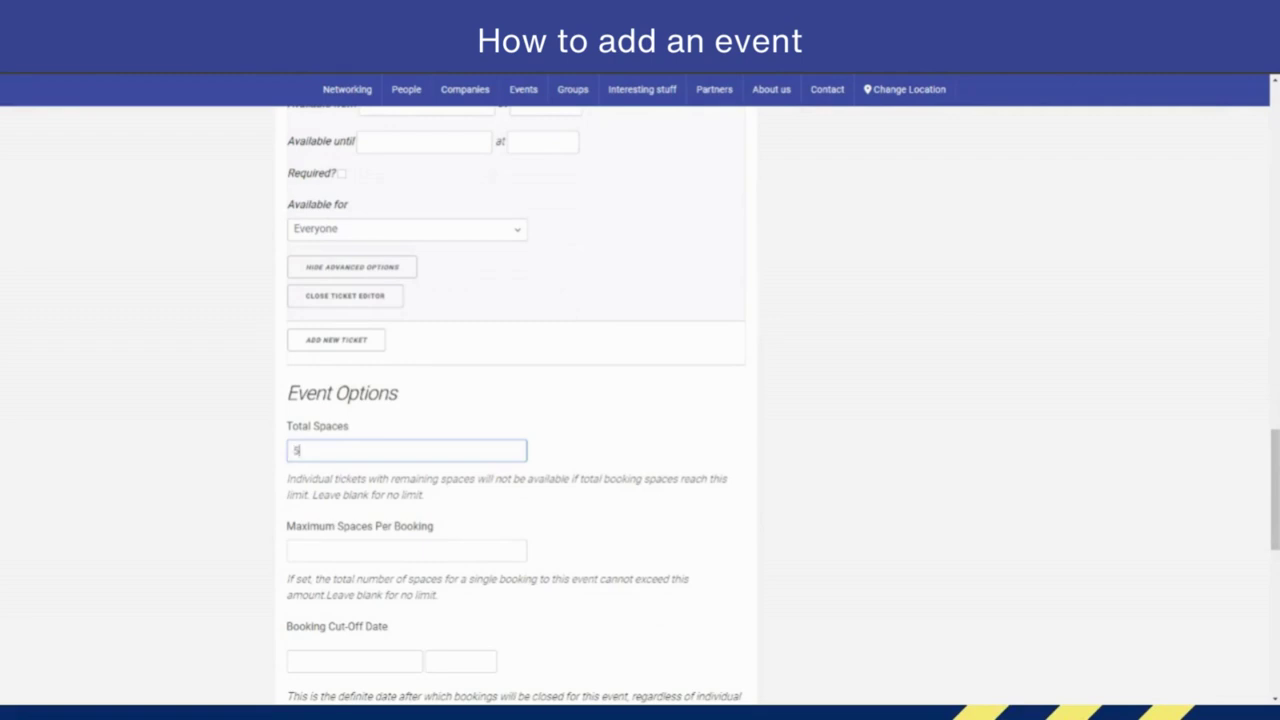
click(553, 356)
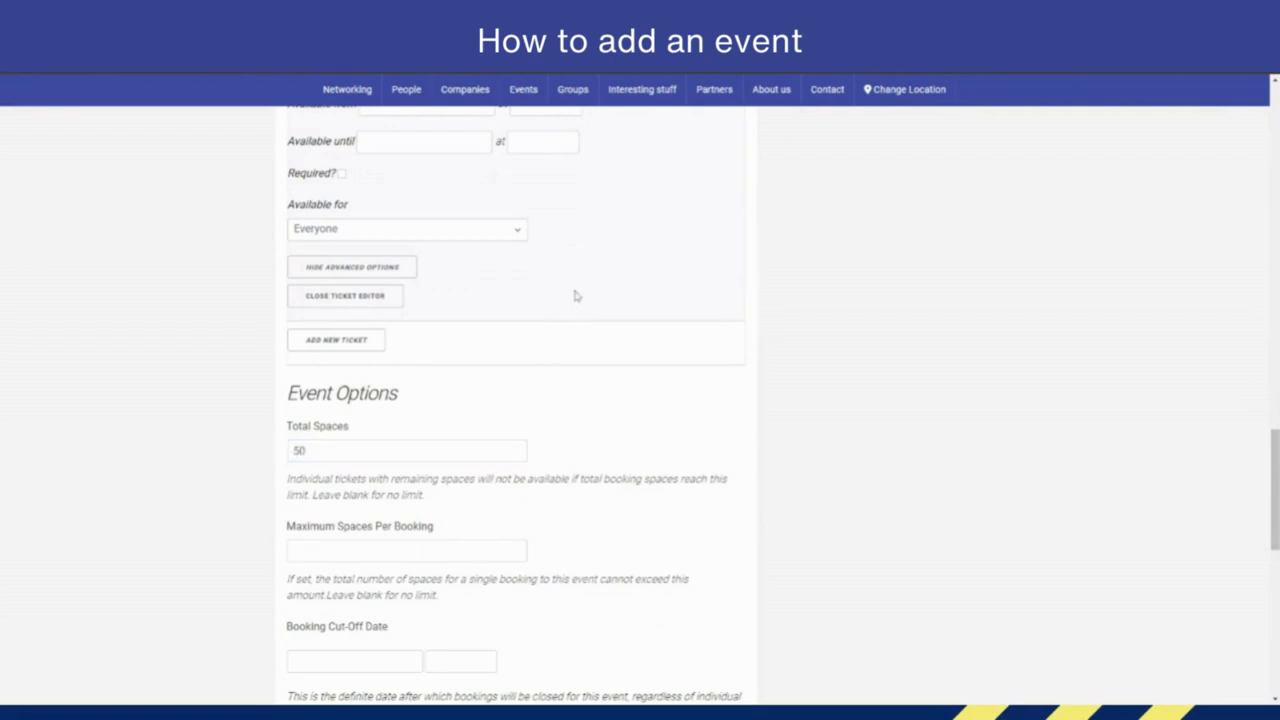
Review both tickets' prices and spaces against the event's Total Spaces limit.
scroll(574, 291, up, 6)
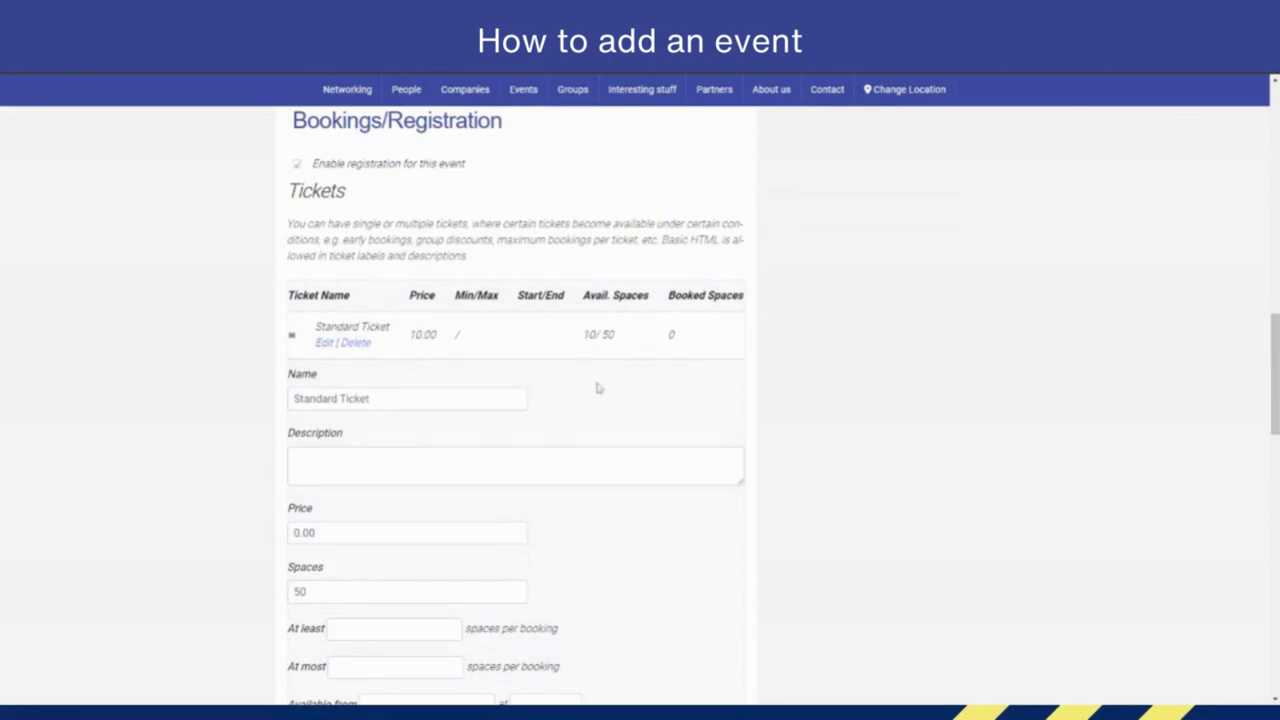
scroll(600, 390, down, 4)
scroll(606, 395, up, 3)
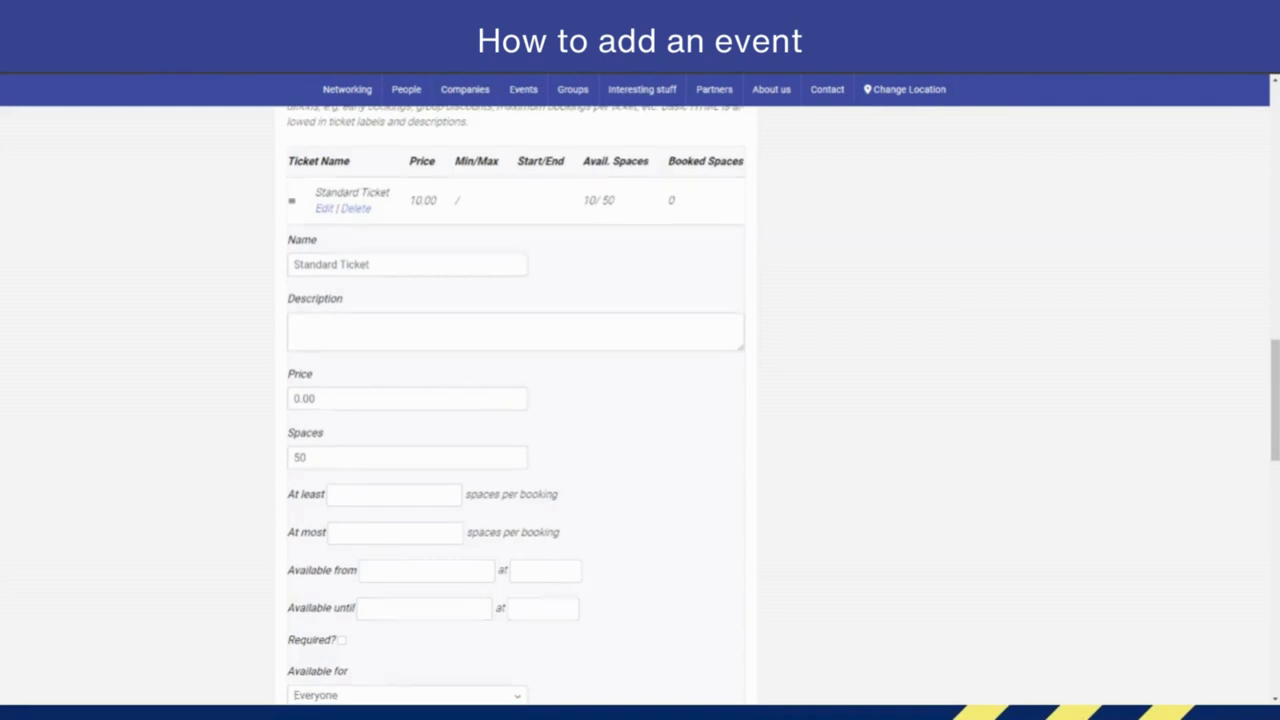
scroll(598, 386, down, 5)
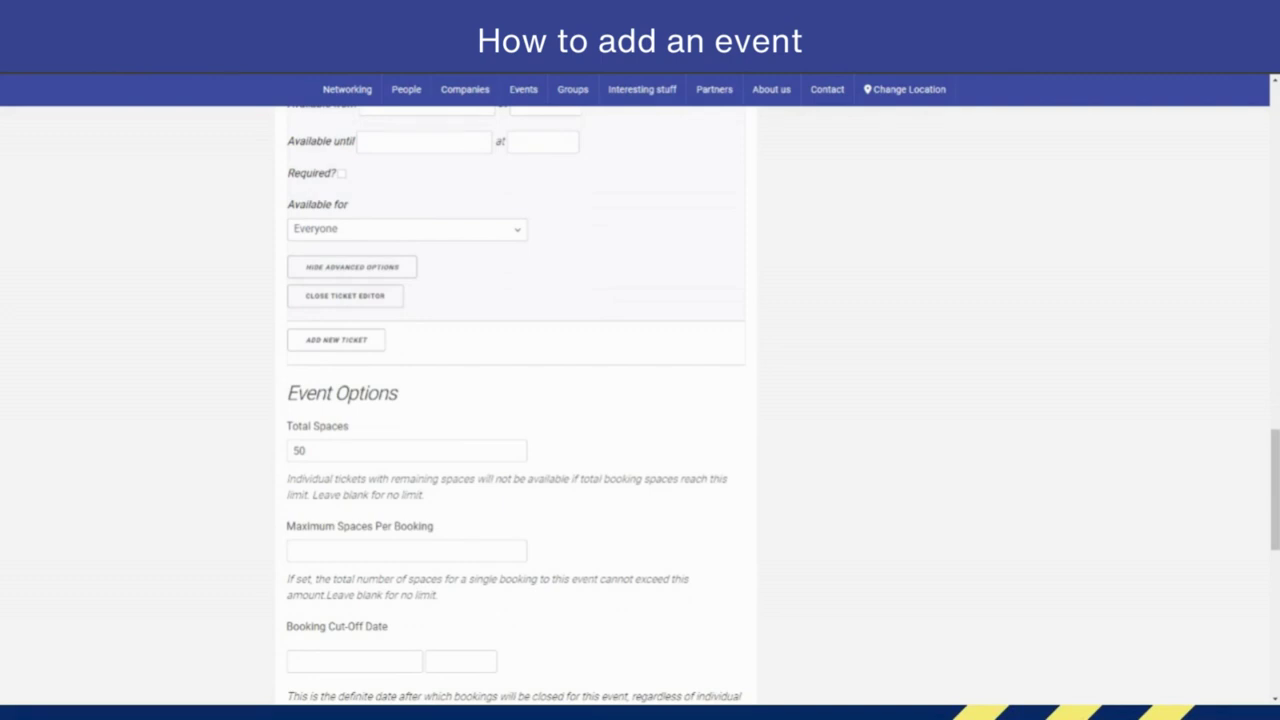
scroll(449, 352, up, 4)
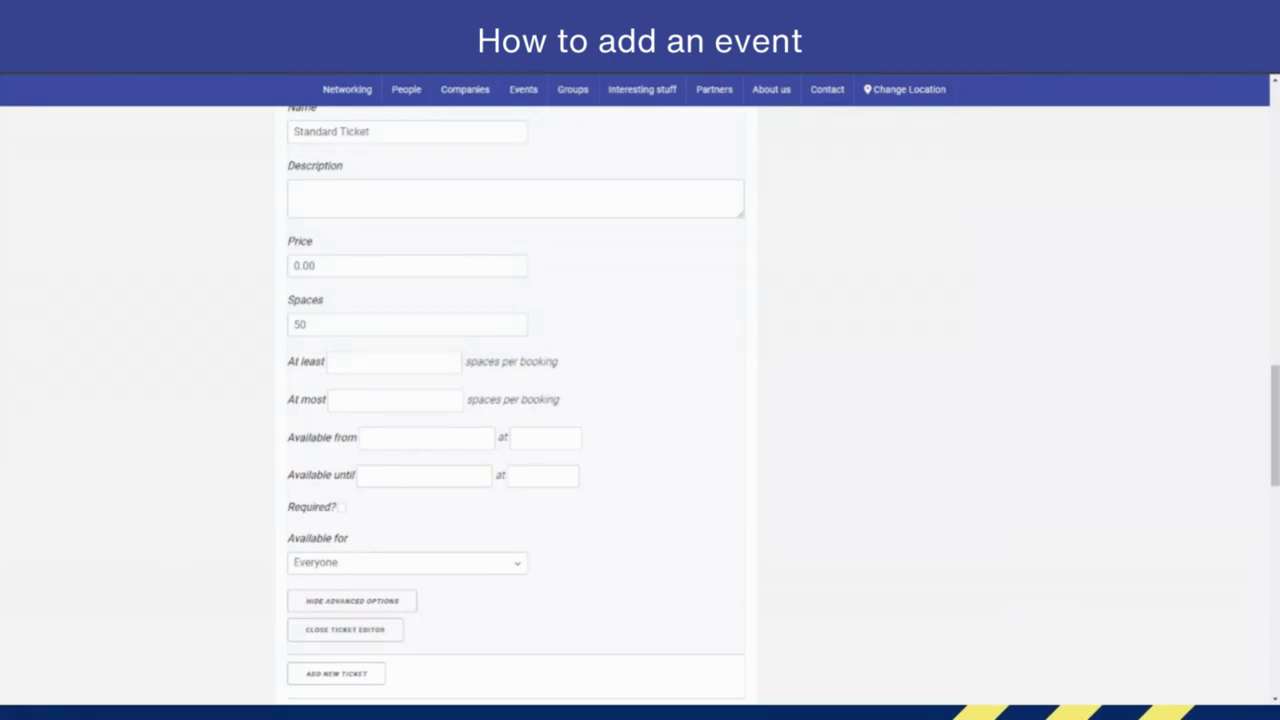
scroll(577, 334, down, 4)
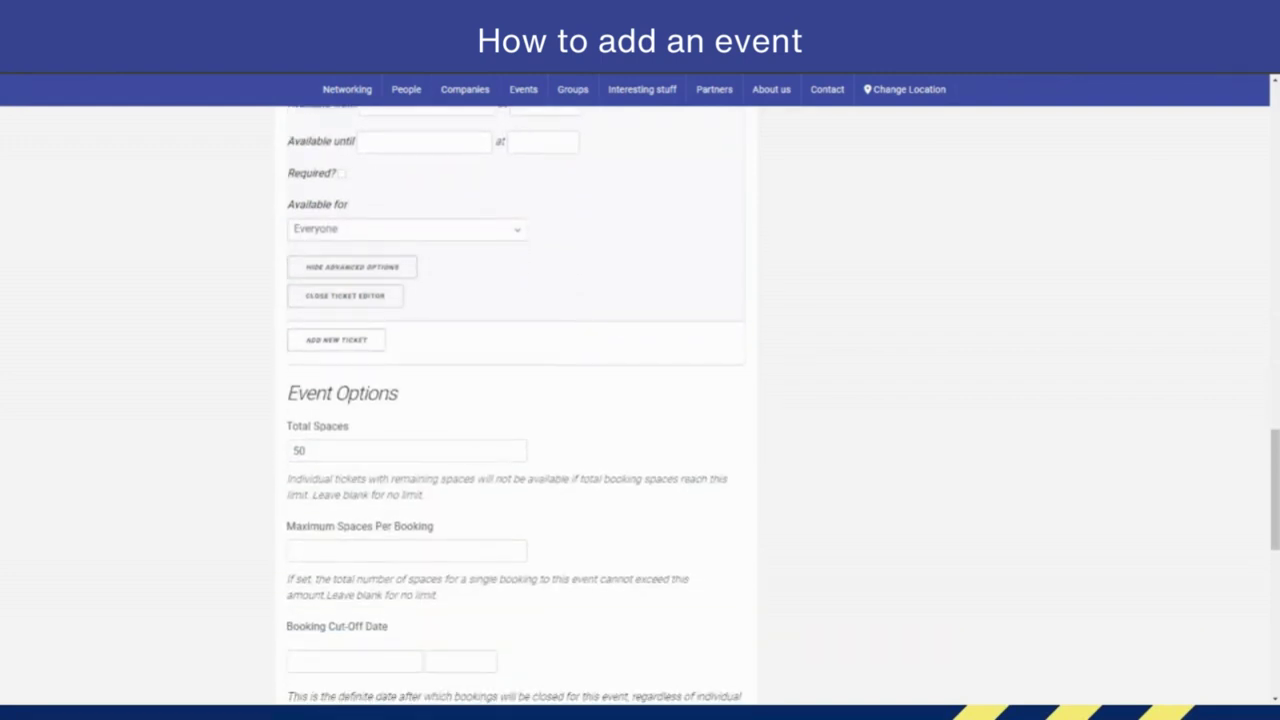
Examine the booking limit, cut-off date, booking form, coupon and dependent event settings, including the attendee form choices.
scroll(580, 338, down, 1)
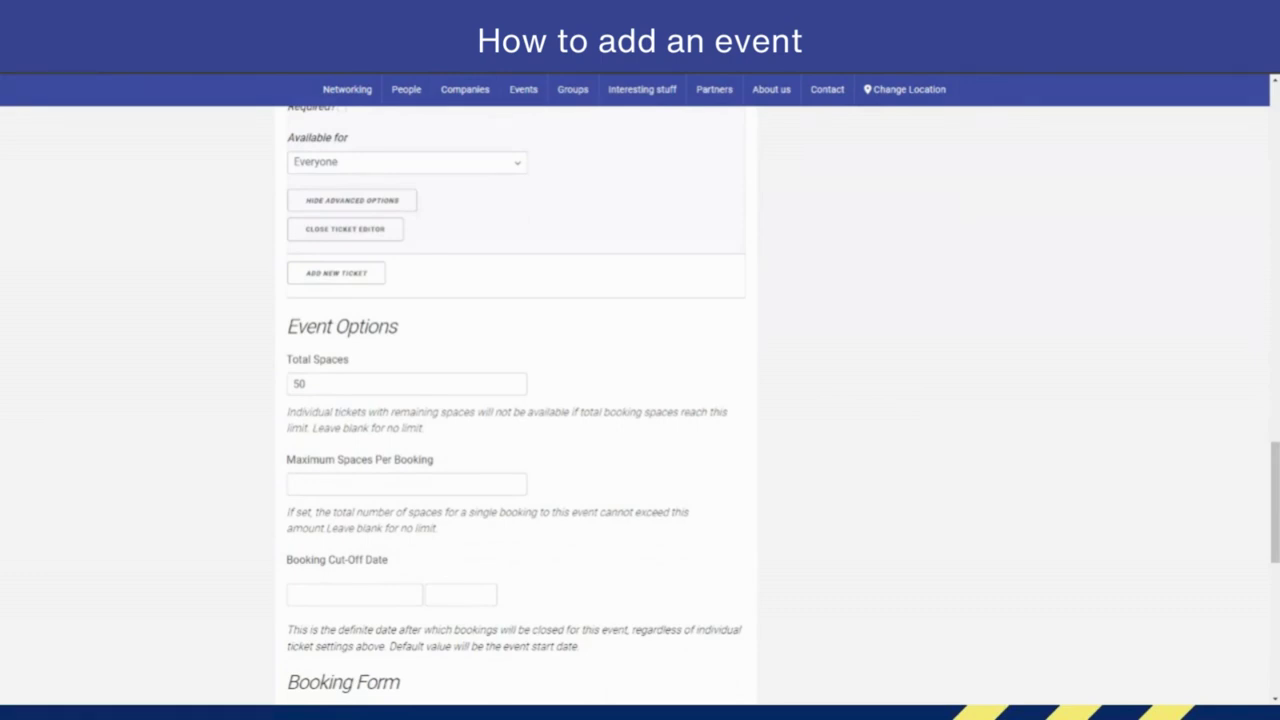
scroll(588, 336, down, 1)
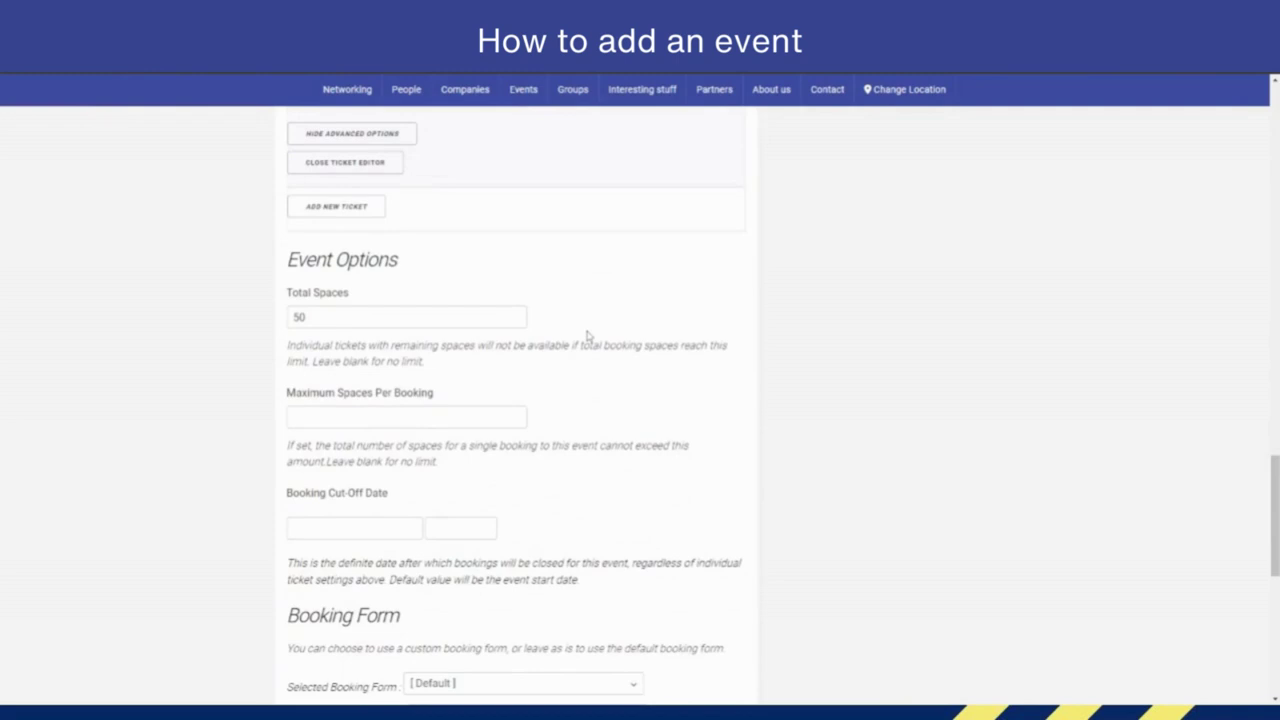
scroll(588, 336, down, 1)
scroll(603, 372, down, 2)
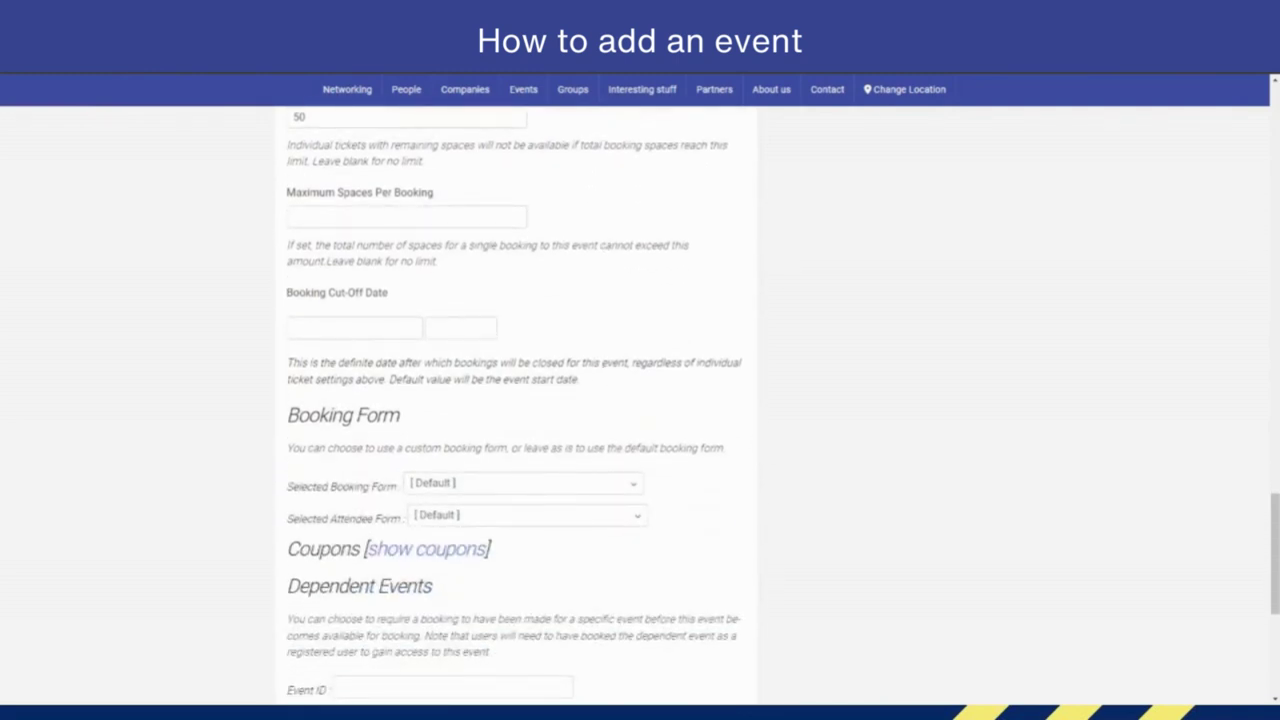
scroll(659, 393, down, 1)
scroll(665, 399, up, 2)
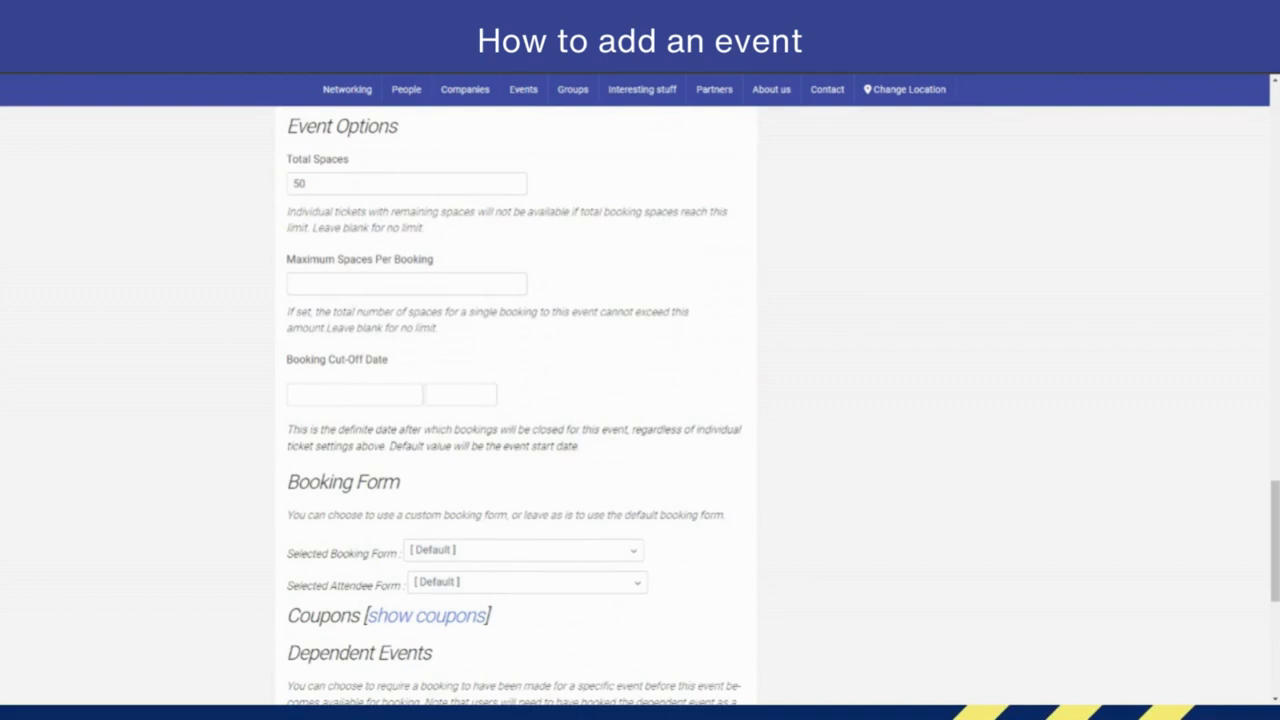
scroll(632, 300, down, 1)
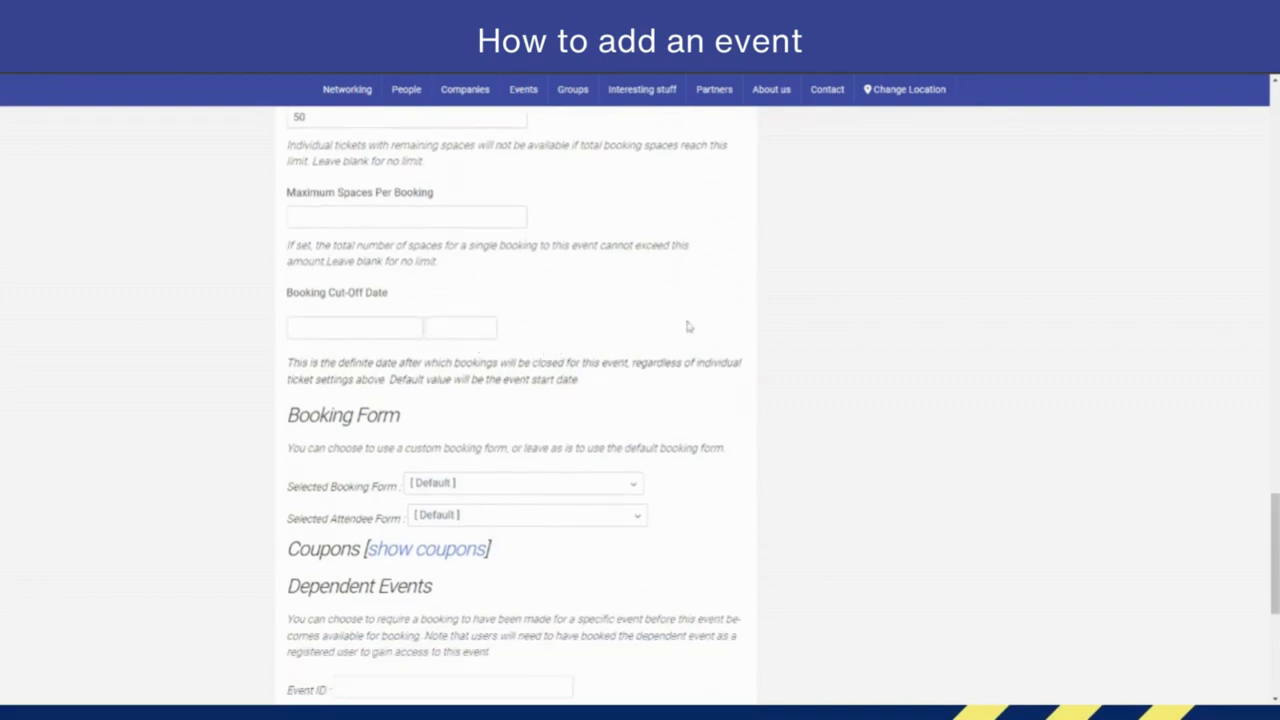
scroll(688, 326, down, 2)
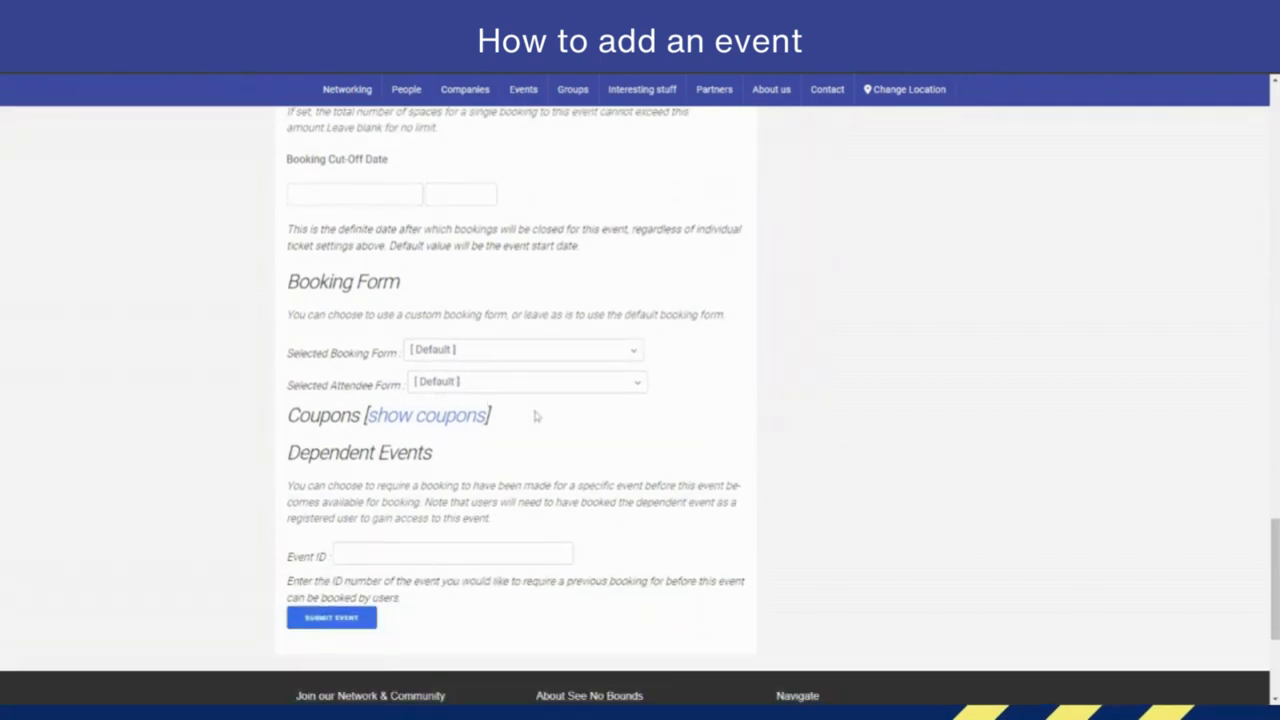
click(640, 384)
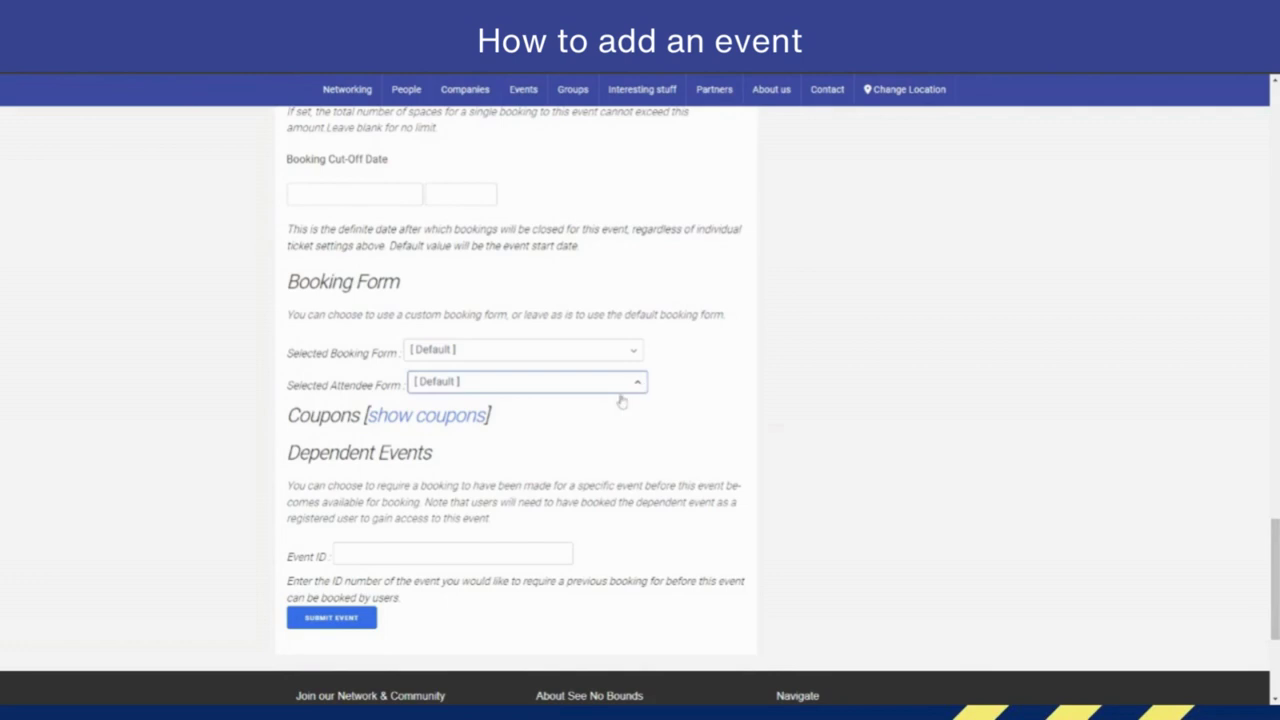
click(701, 401)
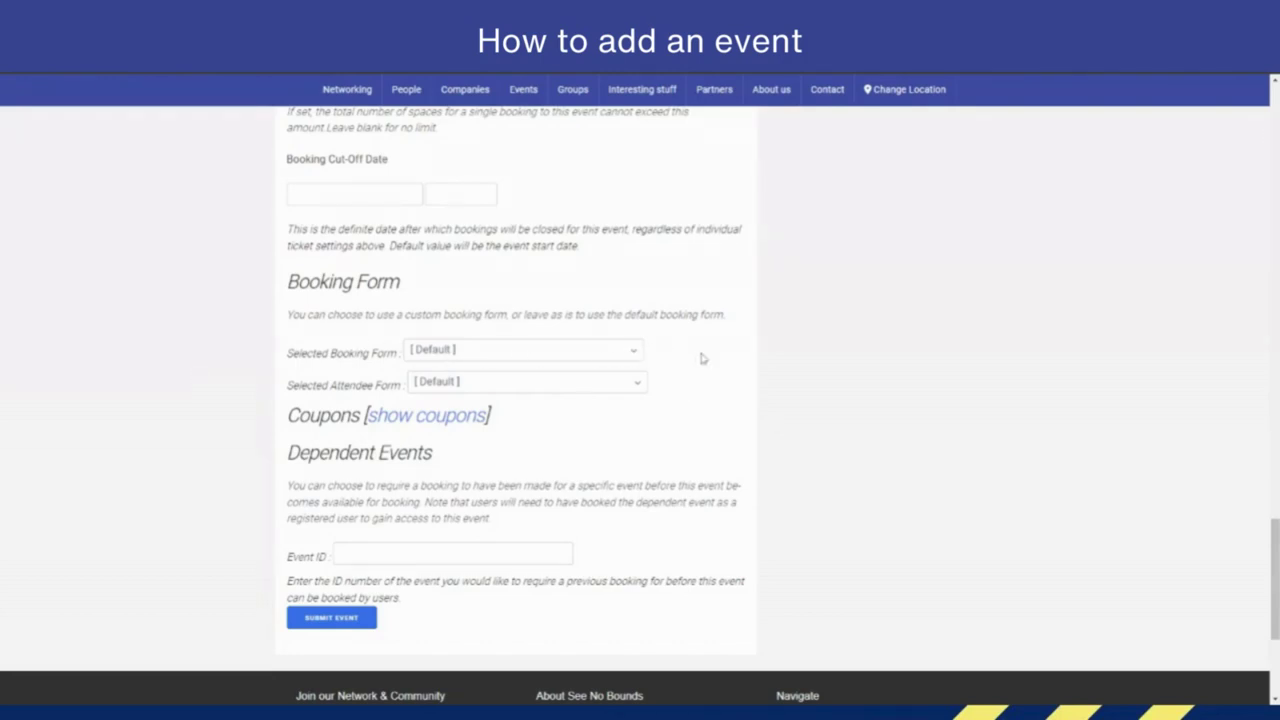
Review the event's image, registration and ticket settings and submit the completed event form.
scroll(701, 360, down, 1)
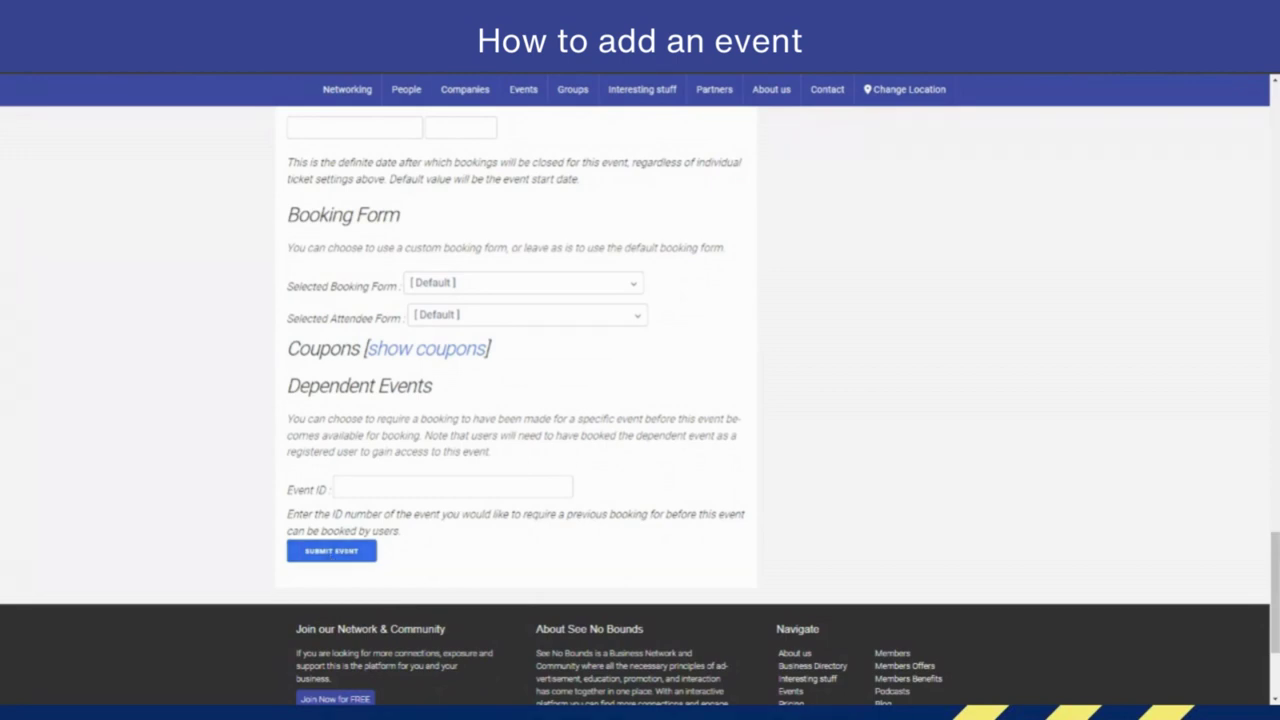
scroll(651, 408, up, 6)
scroll(651, 408, up, 12)
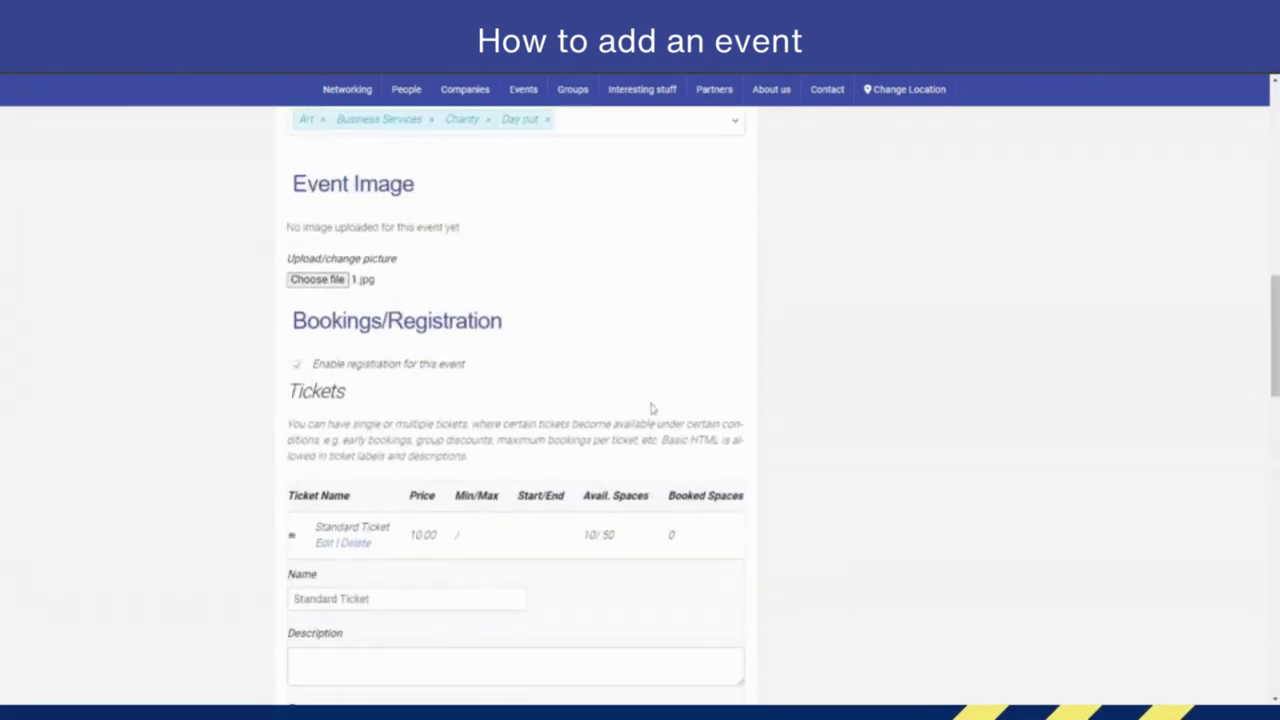
scroll(651, 408, down, 2)
scroll(651, 408, down, 15)
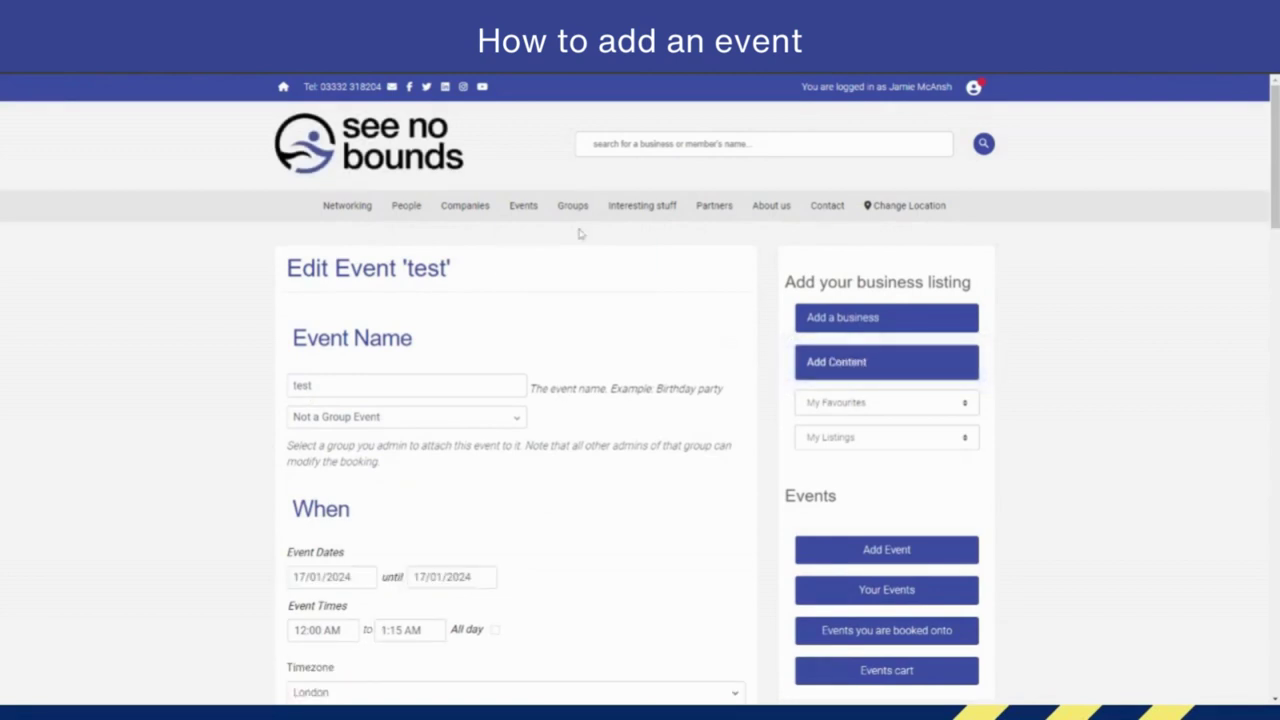
Check the details, categories and image on the 'test' event's edit form and submit the event update.
mouse_move(530, 212)
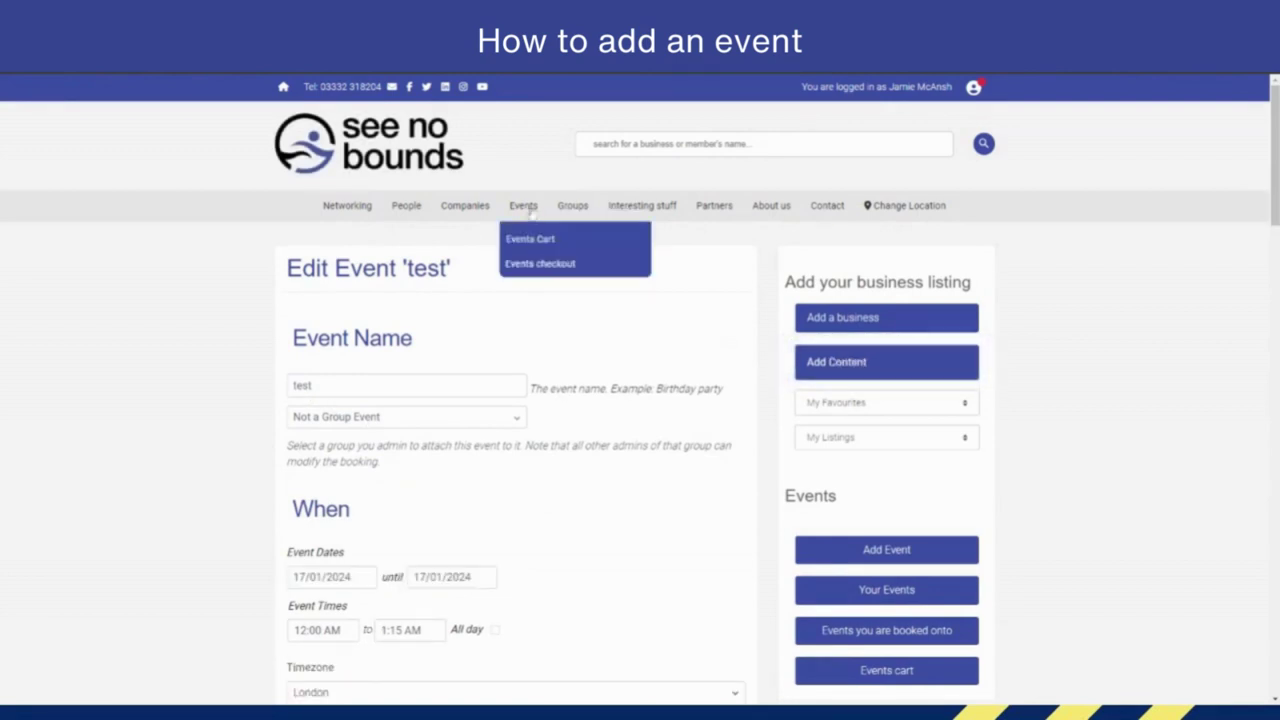
scroll(617, 431, down, 8)
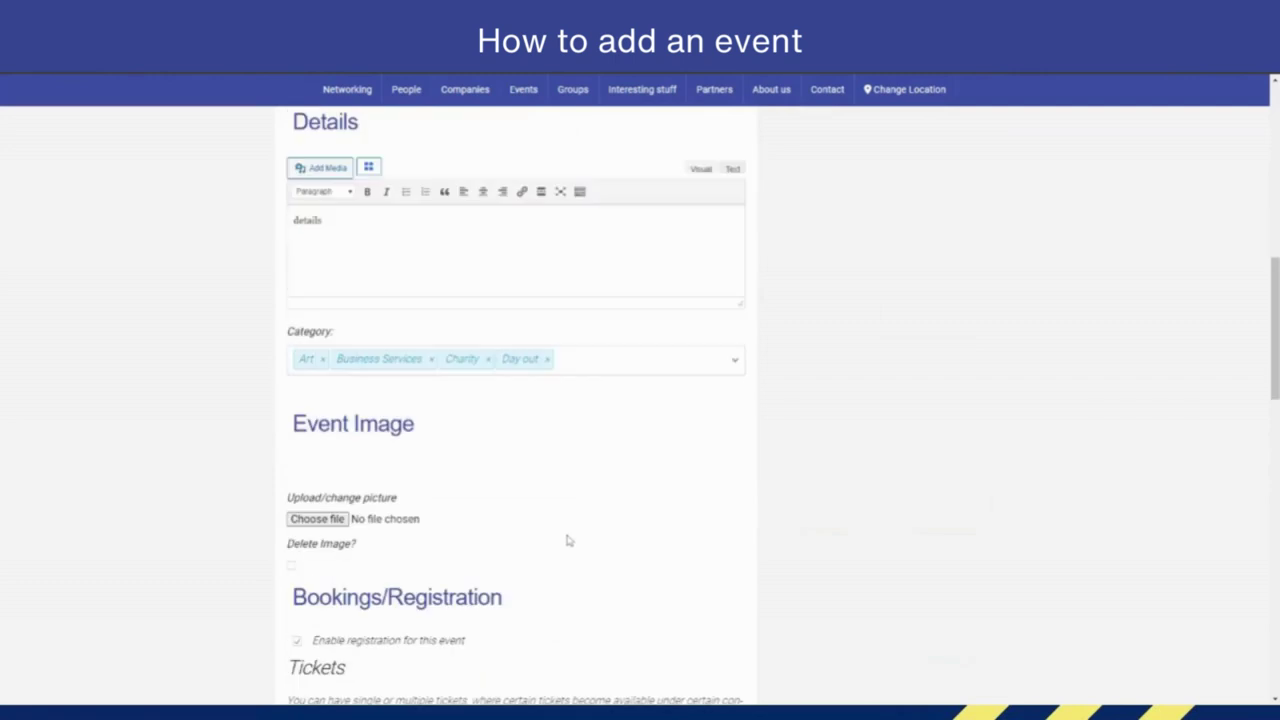
scroll(567, 540, down, 15)
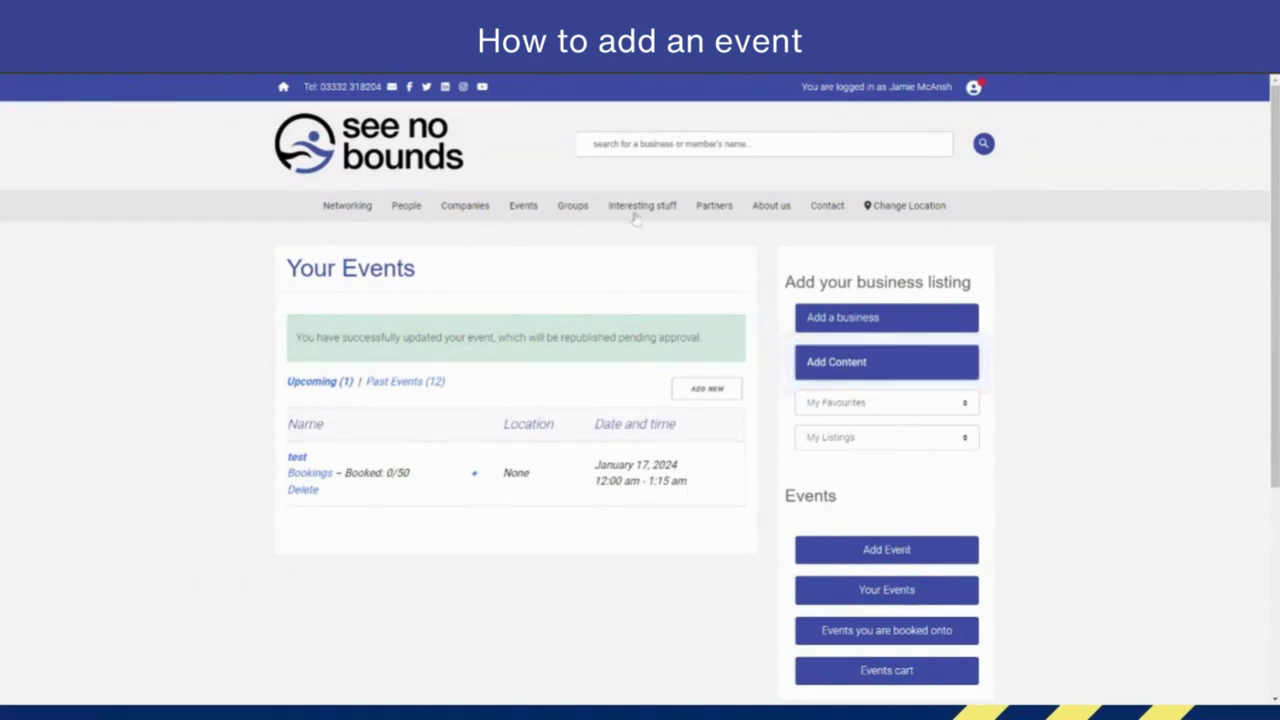
Examine the 'test' event's public page, including its details, ticket quantity choices, registration information, booking summary and sharing options.
mouse_move(515, 206)
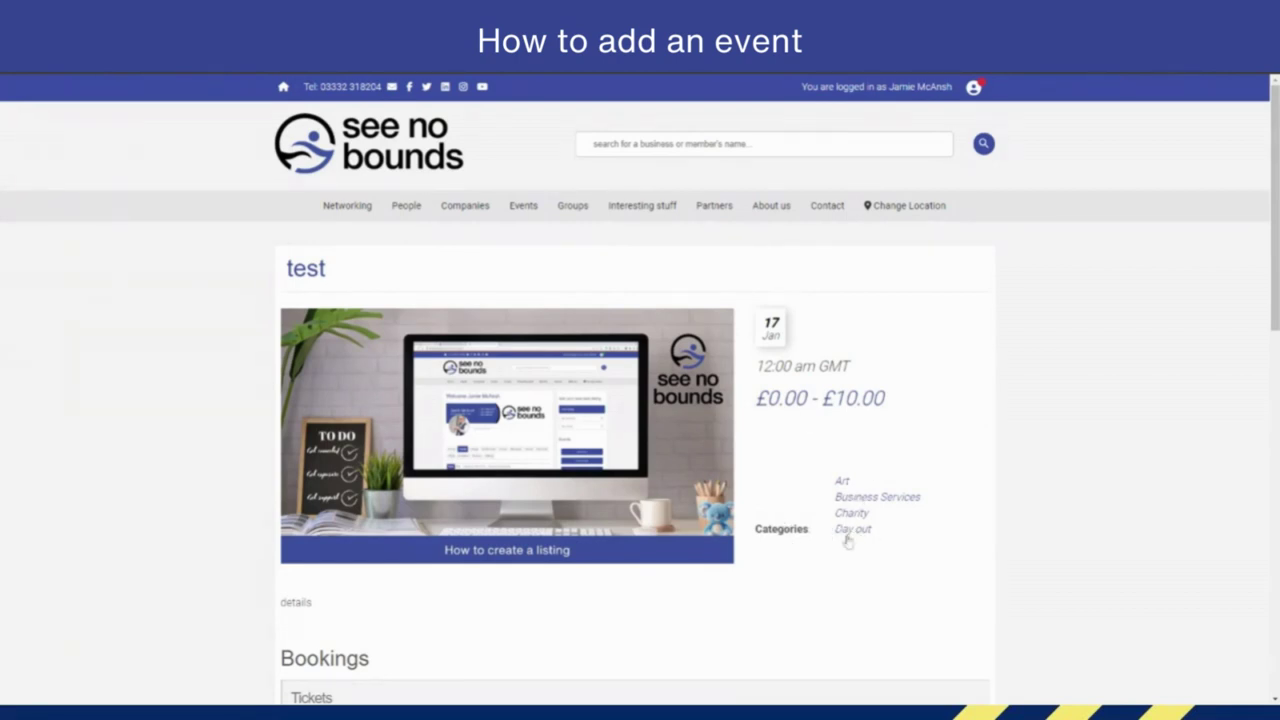
scroll(791, 526, down, 3)
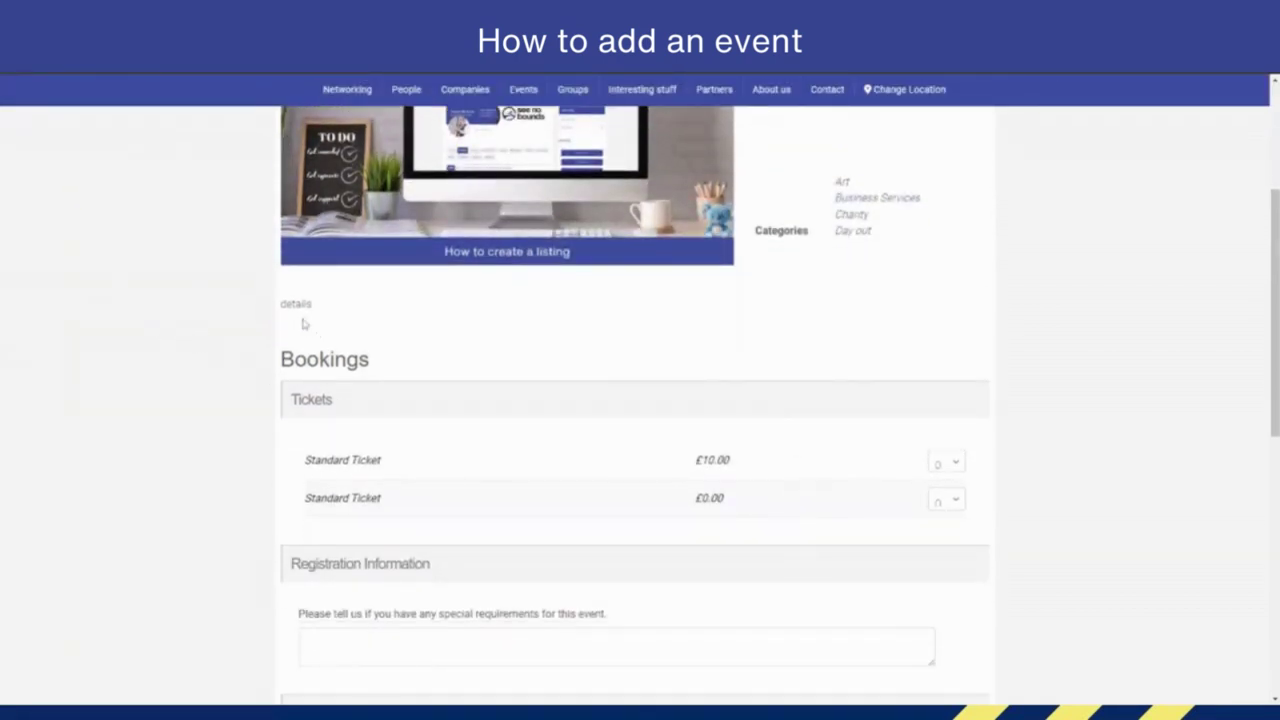
double_click(296, 303)
scroll(320, 405, down, 1)
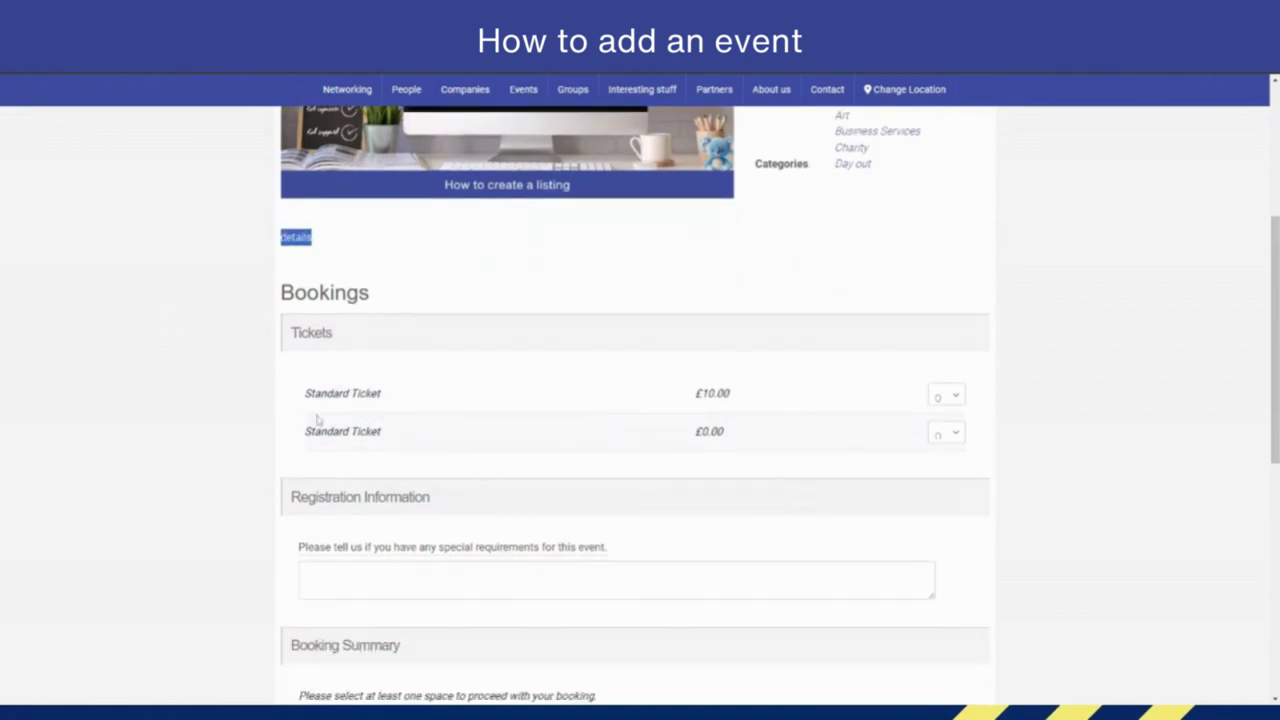
click(955, 402)
scroll(955, 640, down, 4)
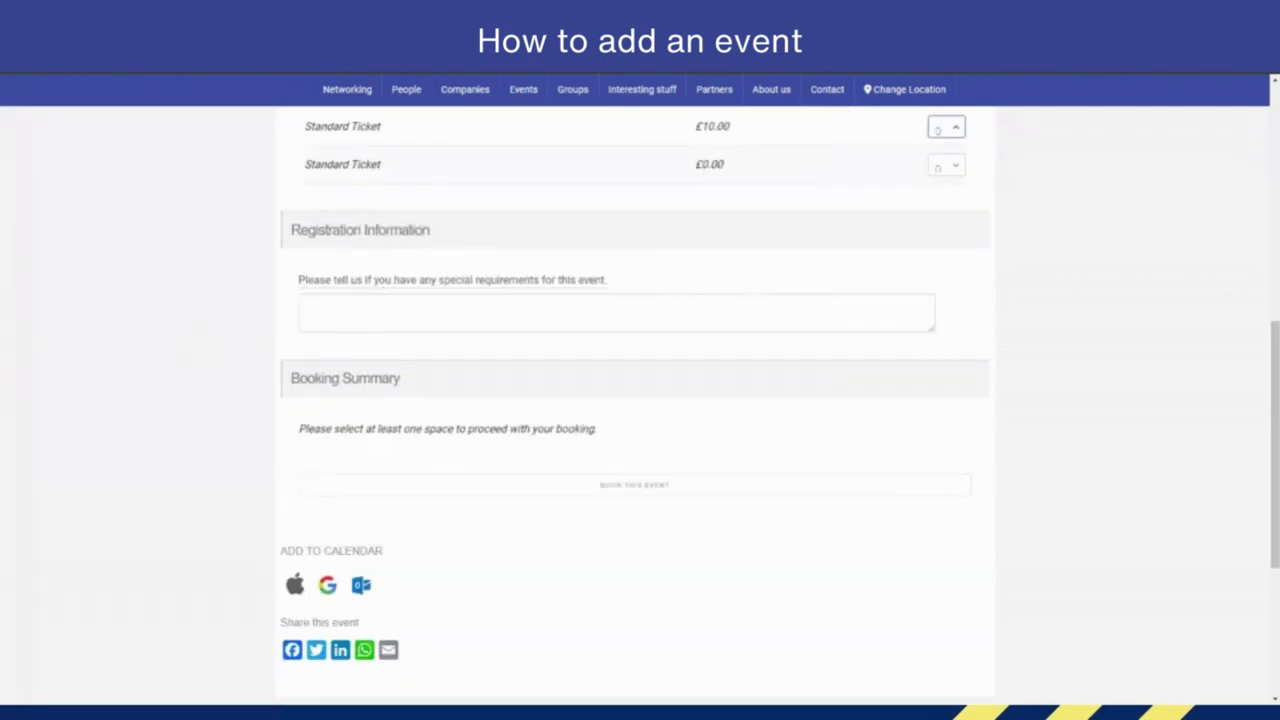
click(600, 312)
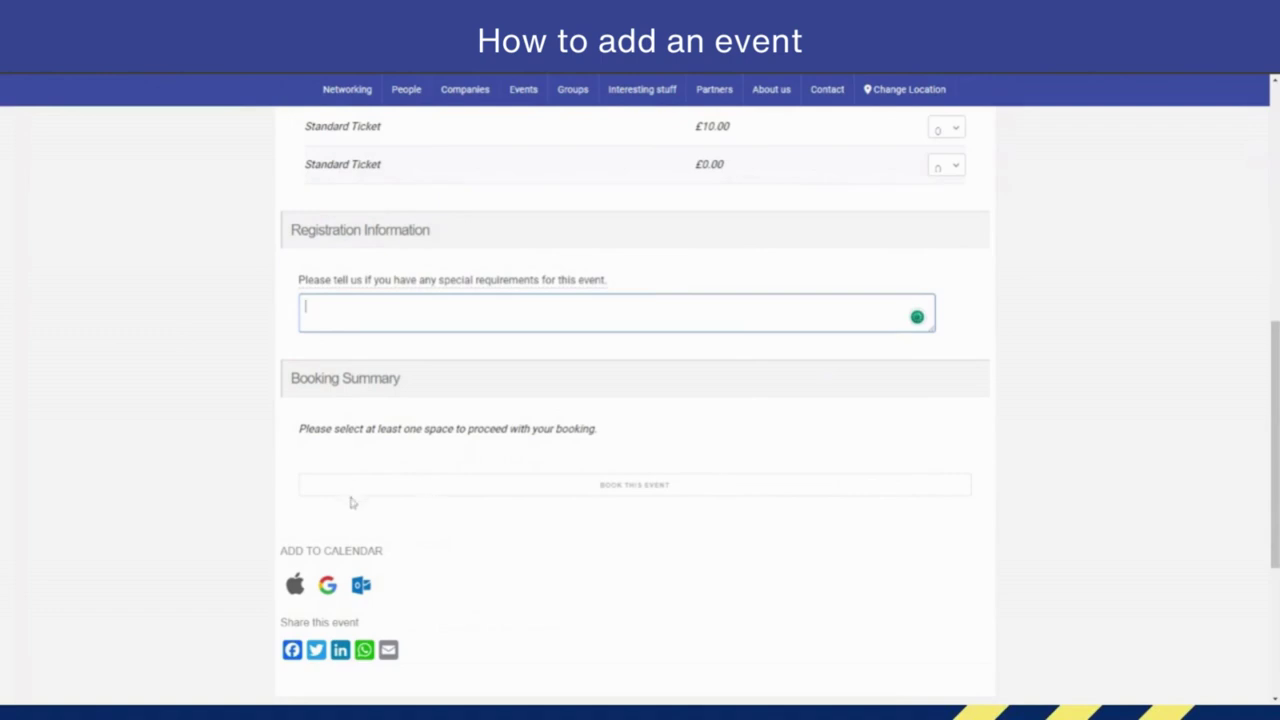
scroll(522, 524, down, 1)
scroll(686, 406, up, 3)
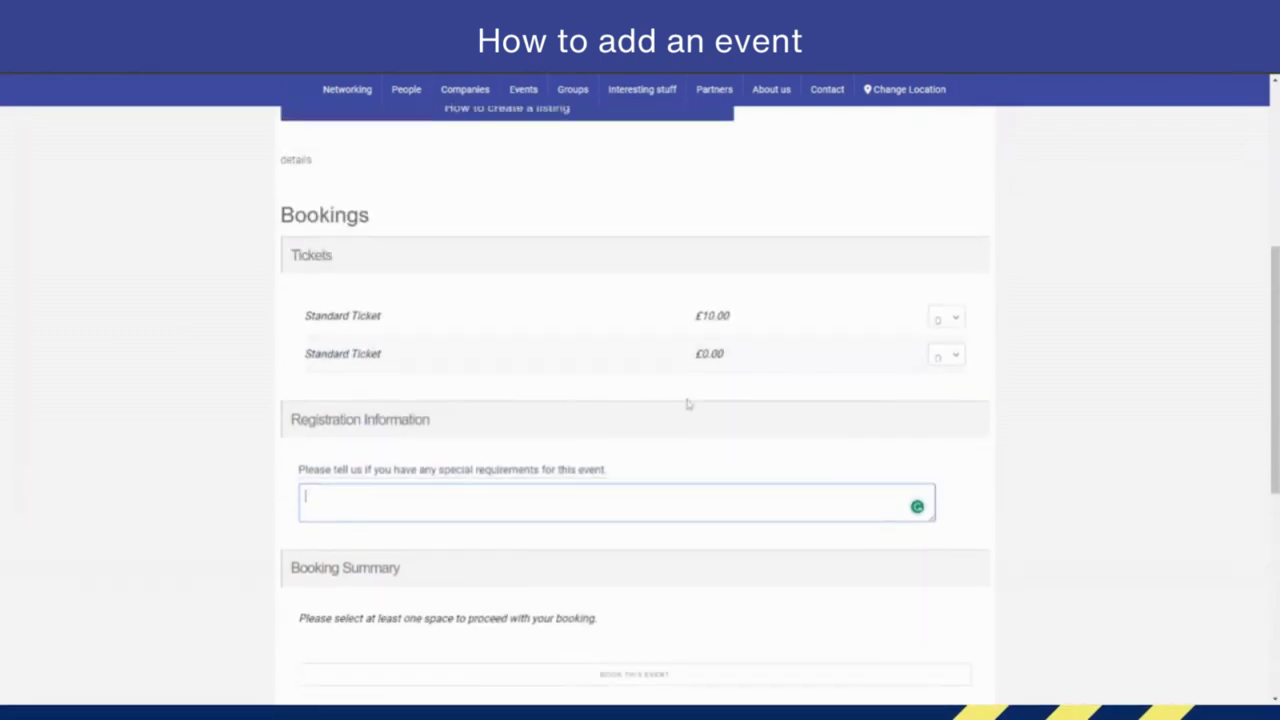
Choose one £10.00 Standard Ticket for the 'test' event and submit the booking.
click(955, 330)
click(922, 356)
scroll(606, 431, down, 2)
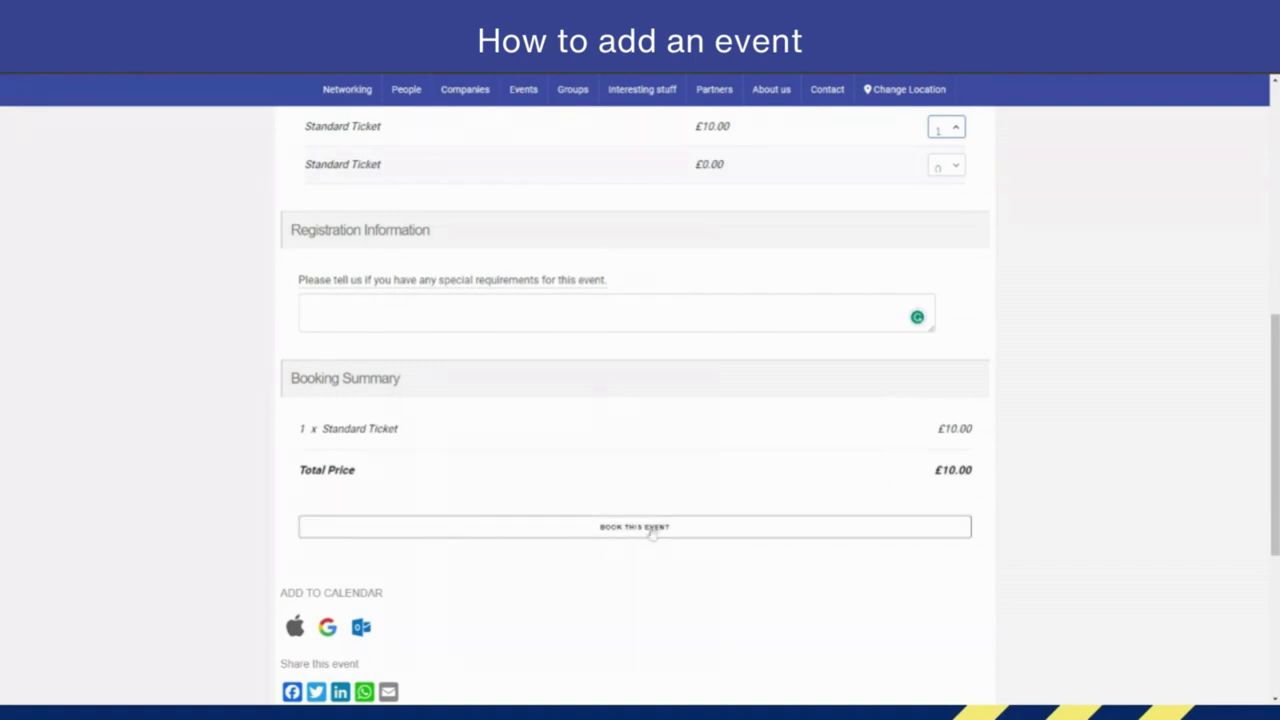
click(652, 533)
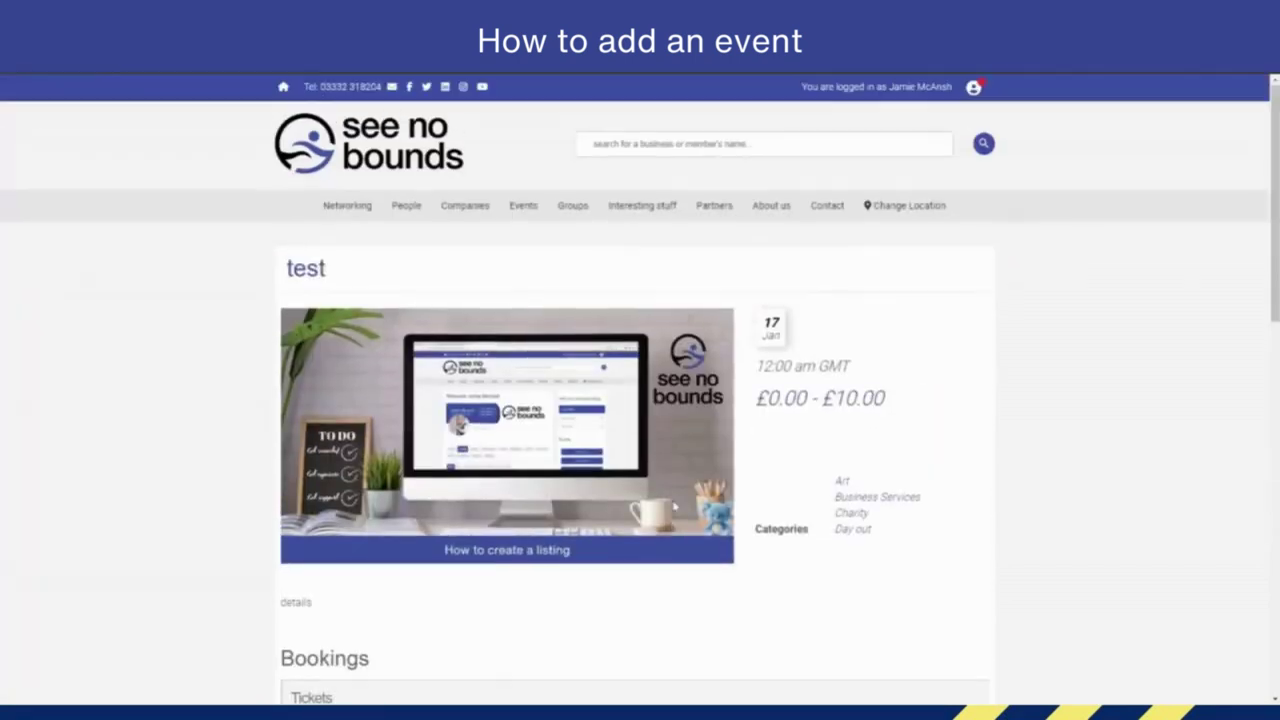